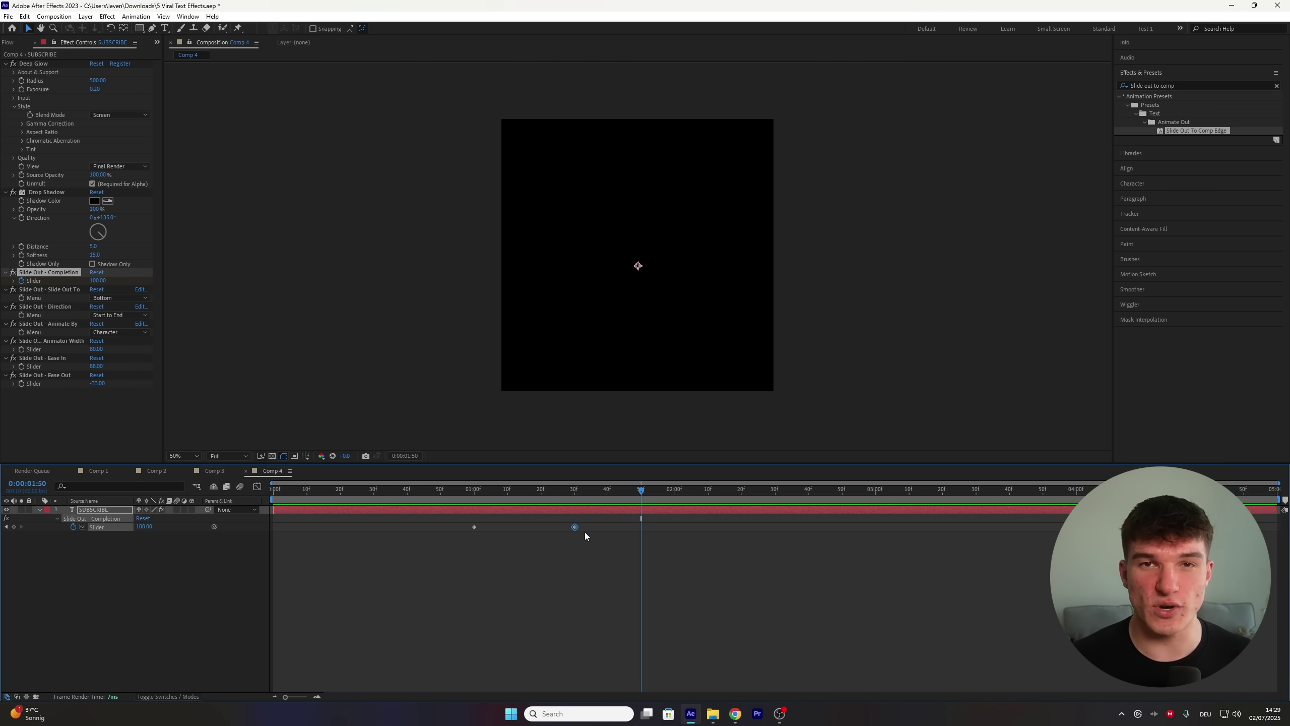
Step: Move the SUBSCRIBE layer's end Slide Out Completion keyframe to the 2-second mark, enable motion blur for the layer, and preview the slide-out
mouse_move(576, 531)
left_click_drag(575, 527, 674, 527)
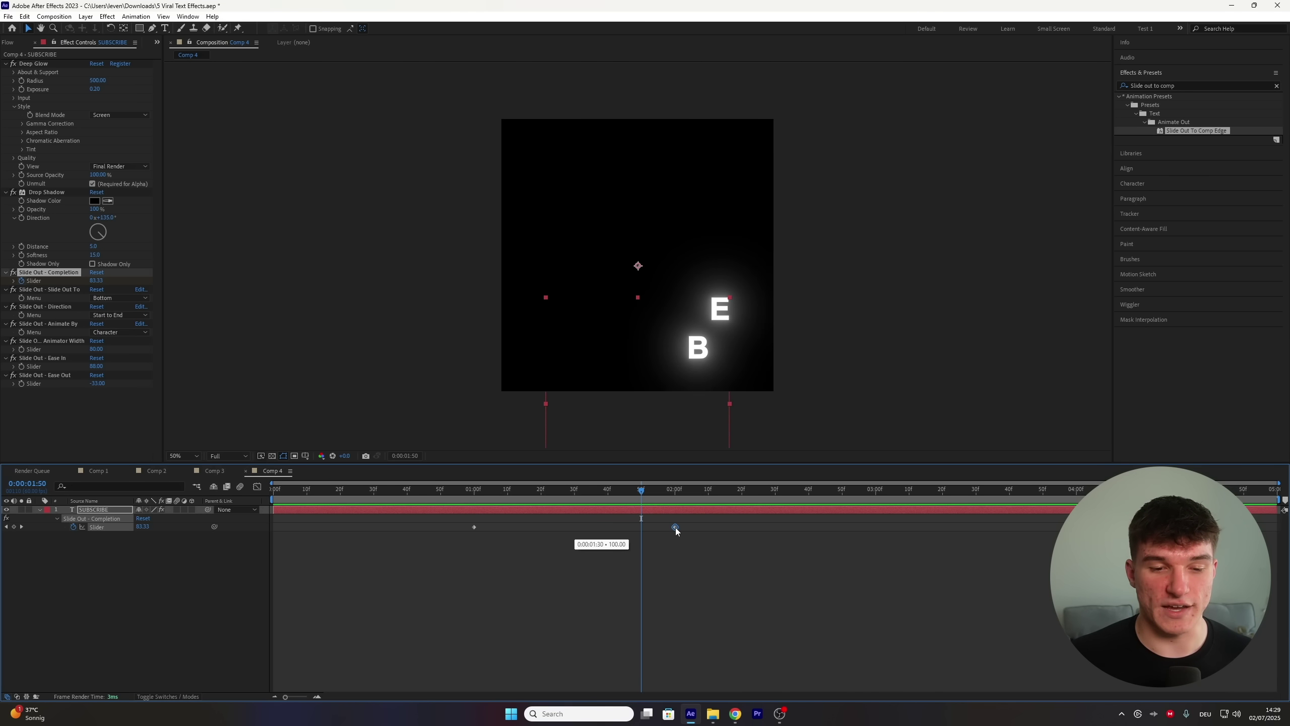
left_click(465, 489)
key("space")
left_click_drag(641, 492, 555, 502)
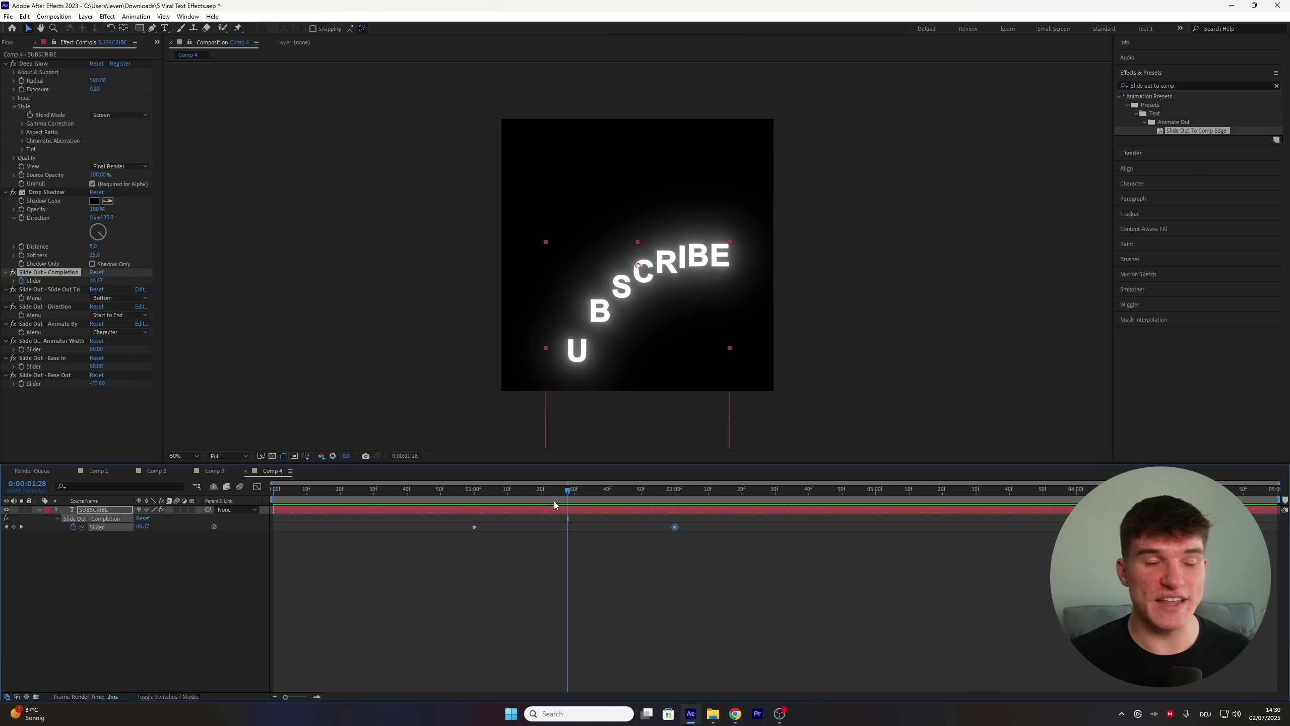
left_click(176, 510)
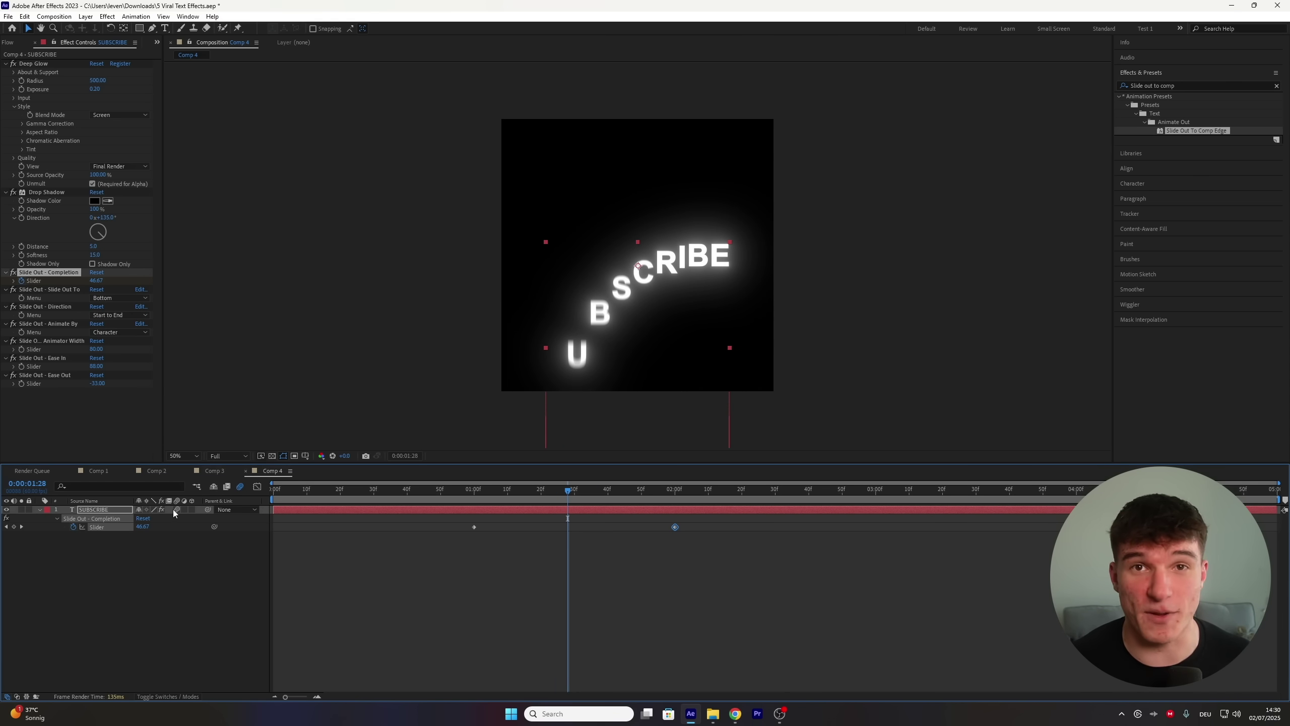
key("space")
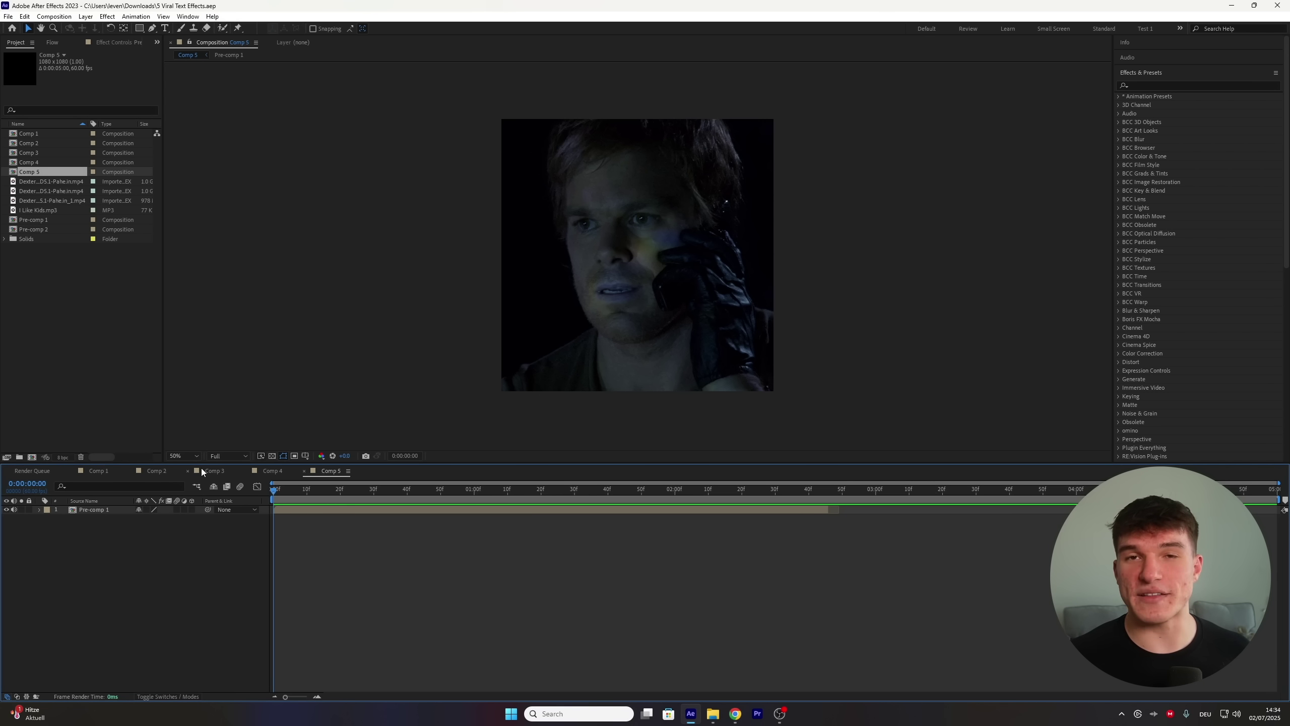
Step: Preview Comp 5, add the text "I LIKE KIDS" over the clip at 0:00:01:04, and reduce its font size
key("space")
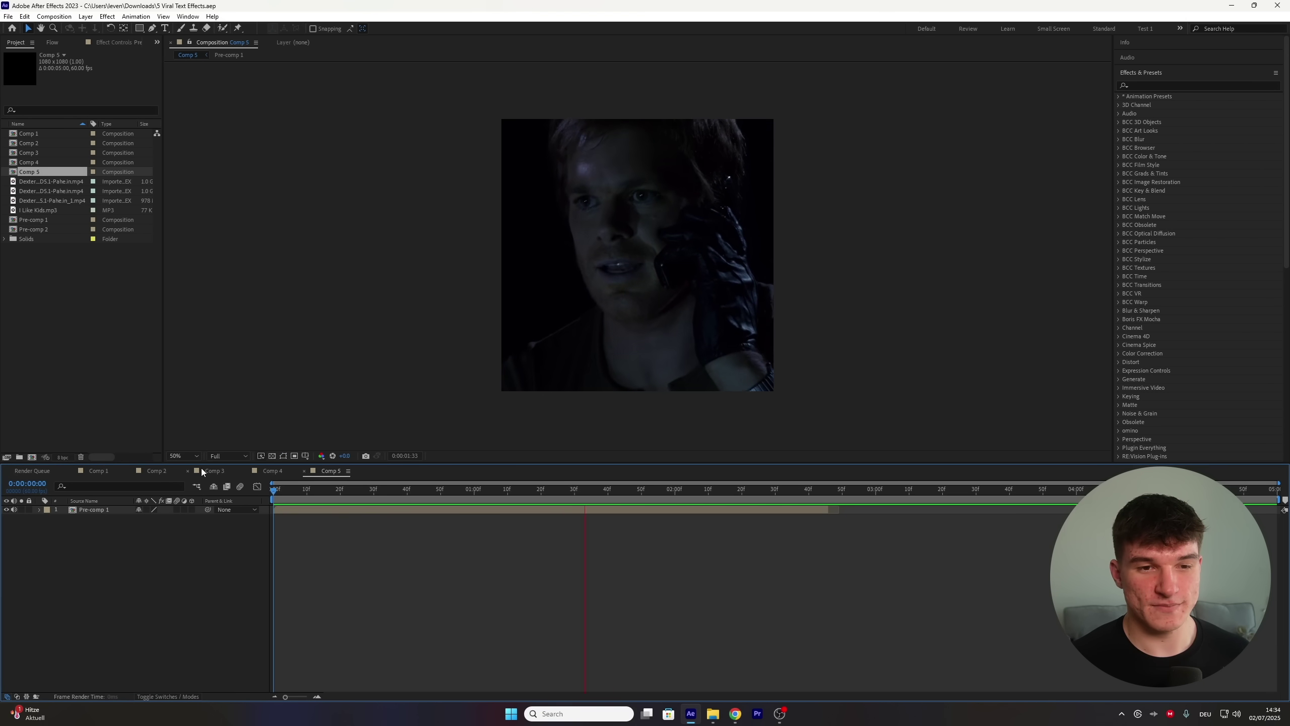
key("space")
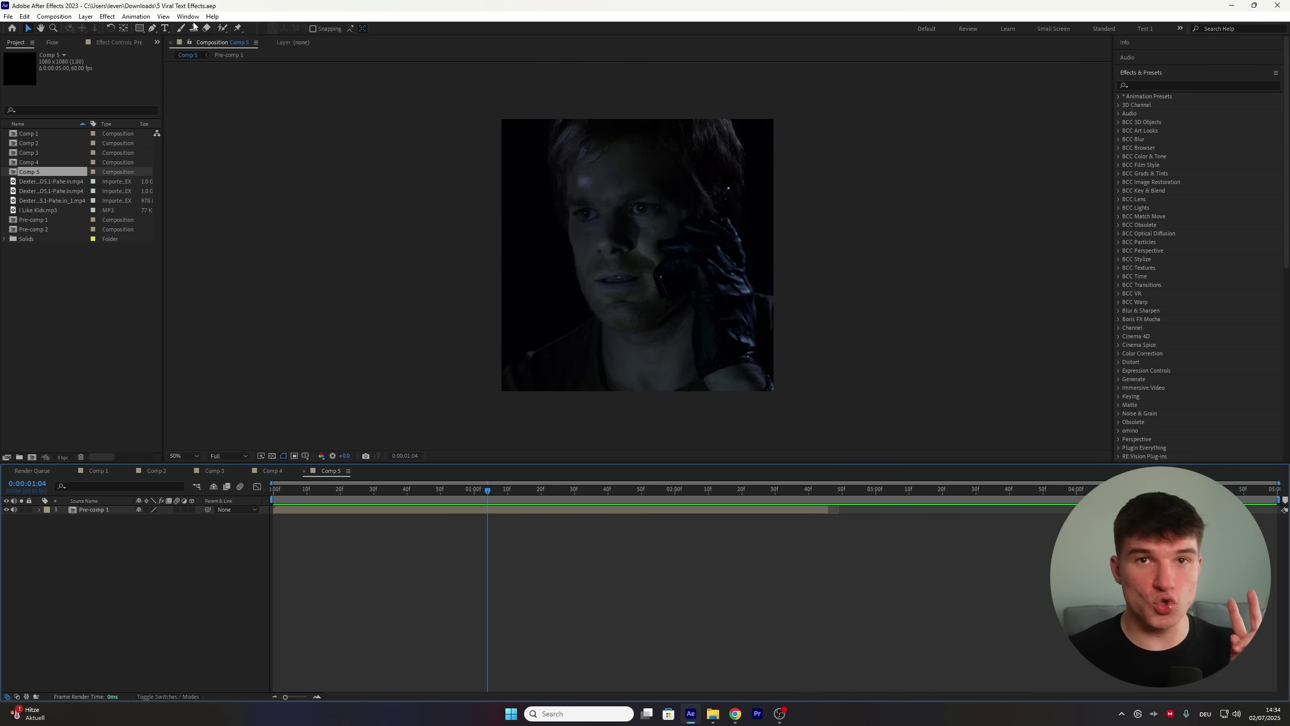
left_click(166, 29)
left_click(609, 279)
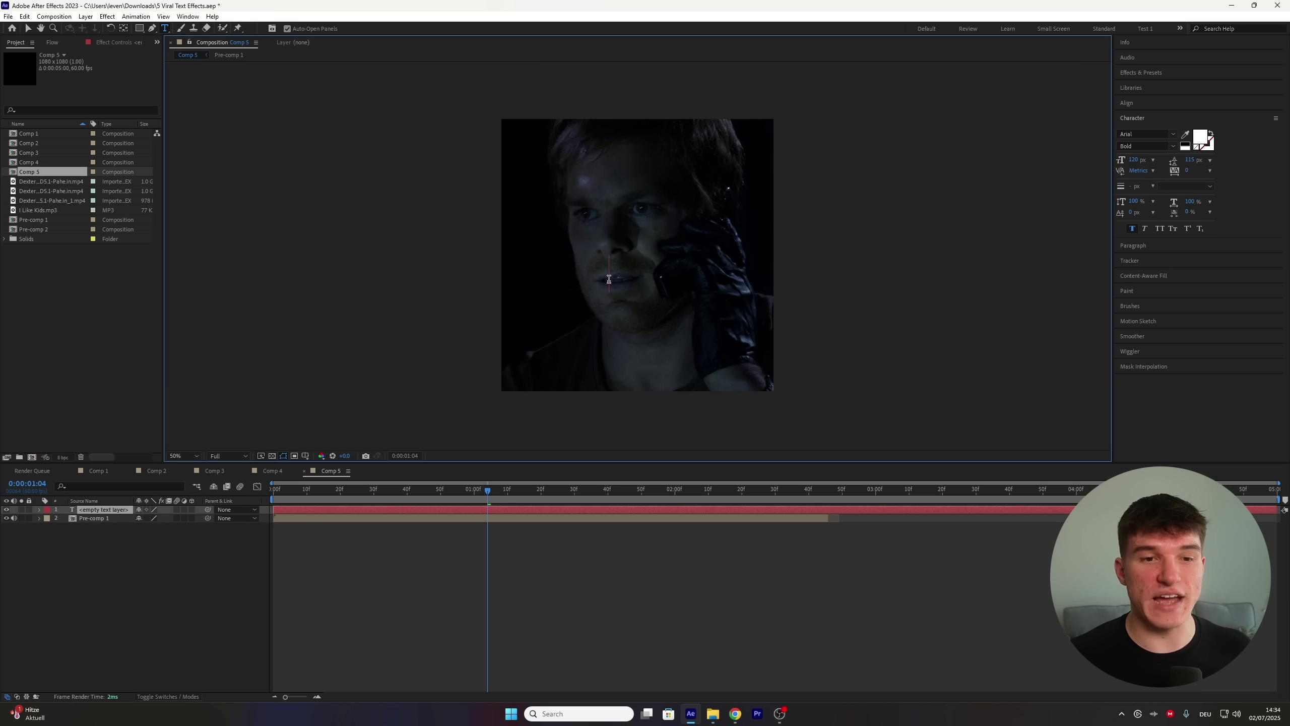
type("I LIKE KIDS")
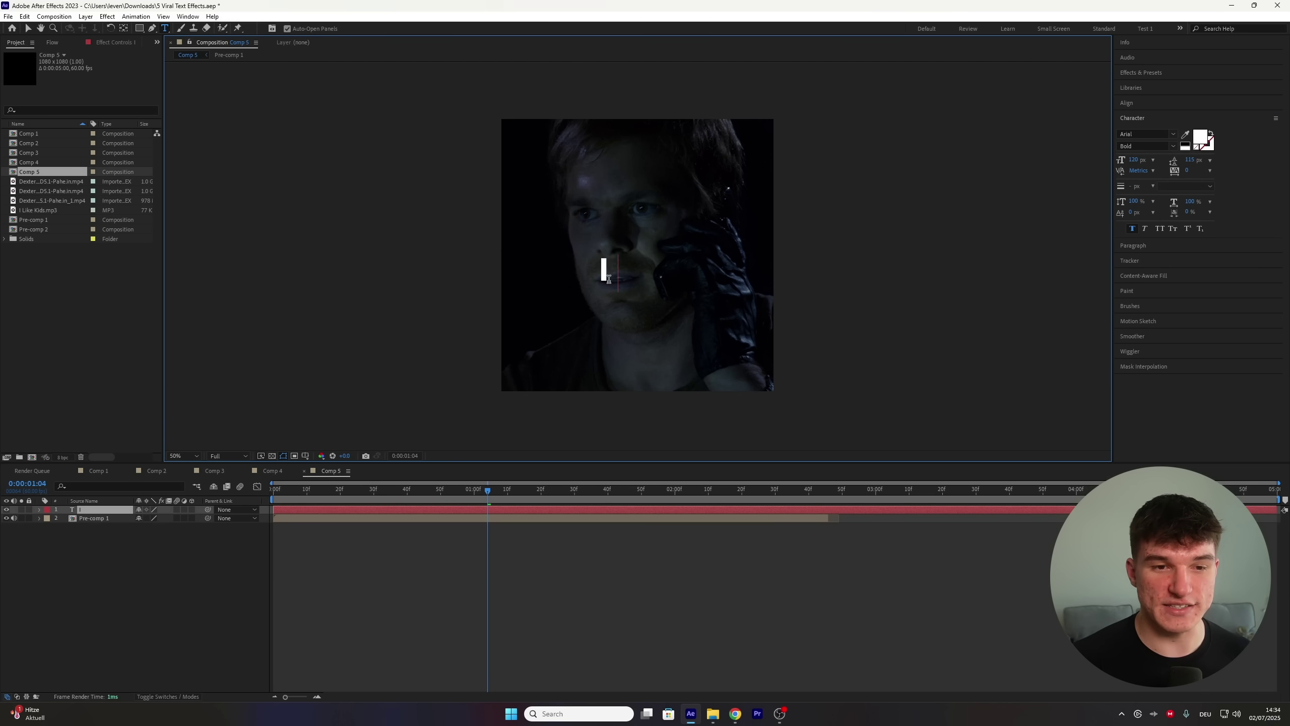
key("ctrl+a")
left_click_drag(1141, 160, 1103, 166)
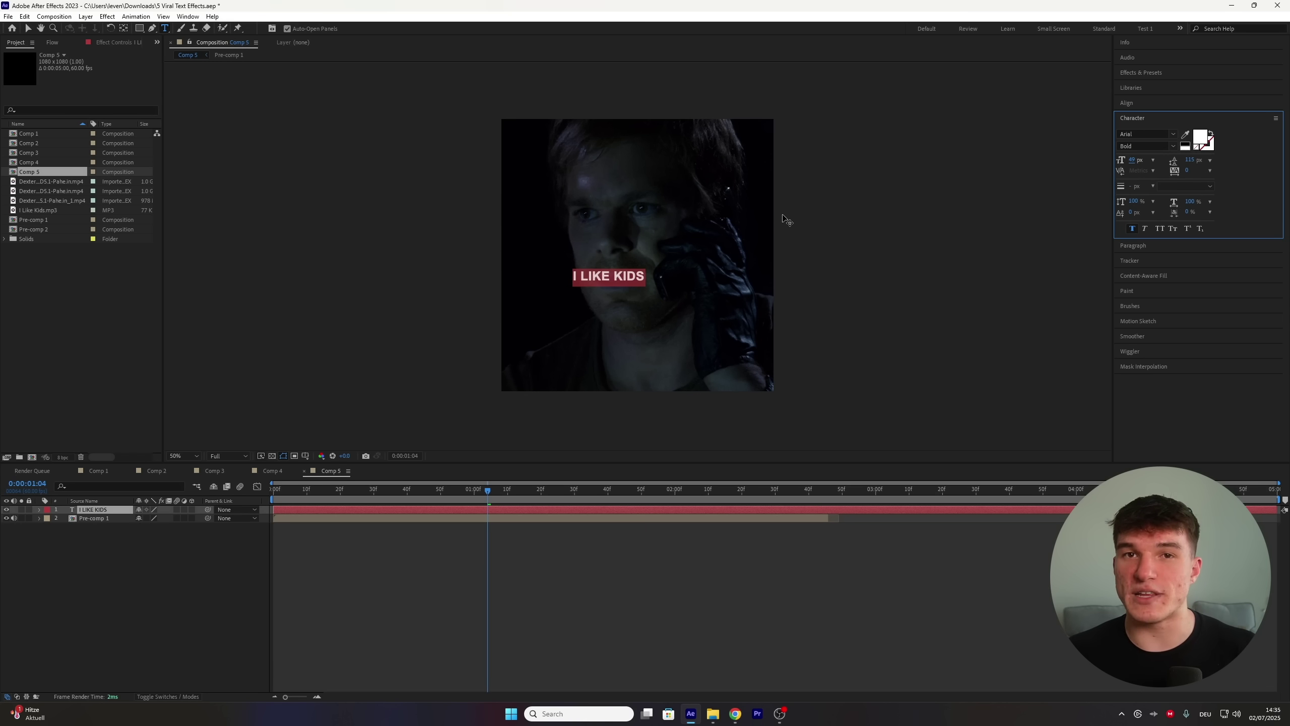
Step: Break the text so KIDS sits on a second line below I LIKE, and tighten the line spacing
left_click(611, 275)
key("Delete")
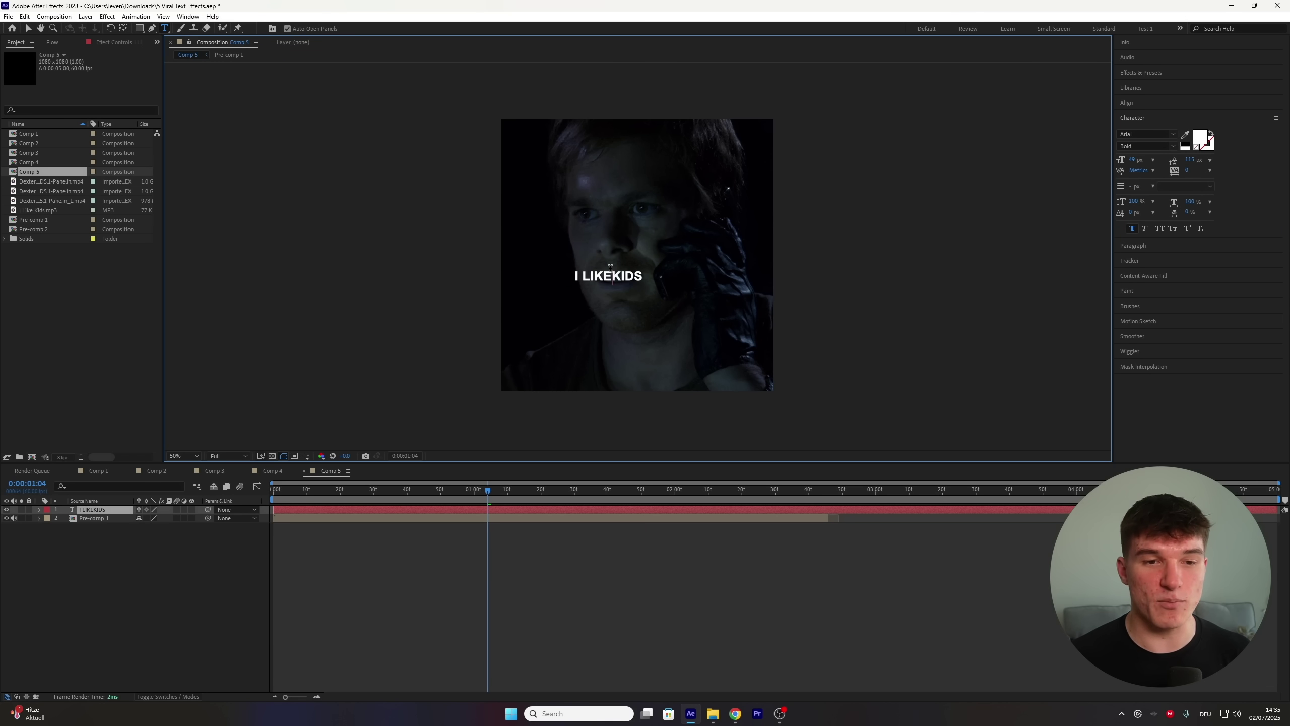
key("Return")
key("Escape")
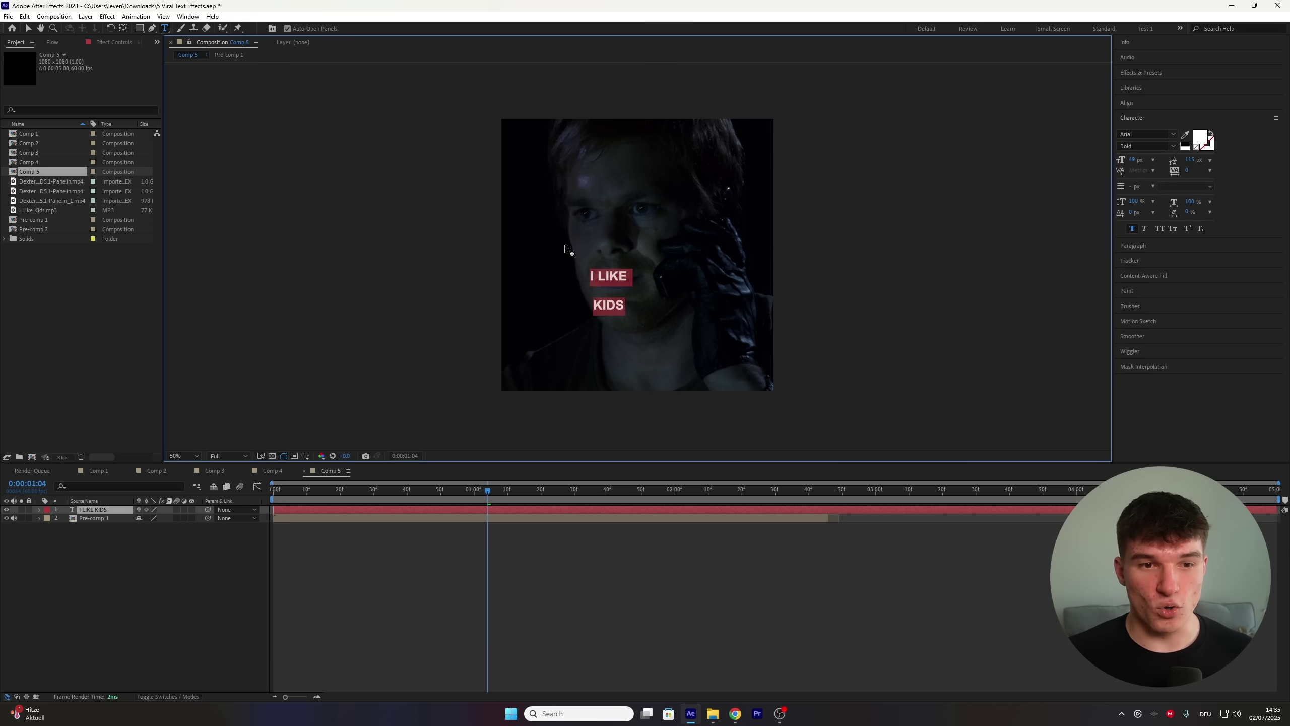
left_click_drag(1189, 163, 1164, 162)
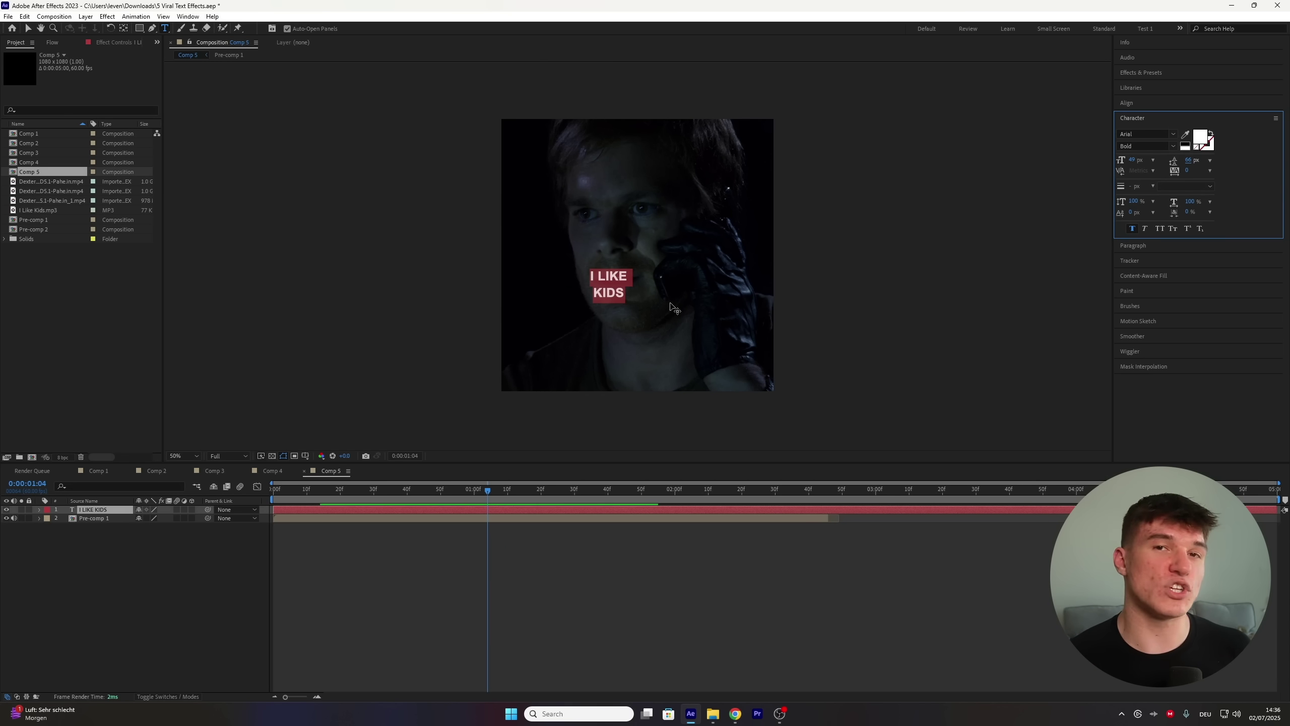
Step: Enlarge the font size of only the word KIDS so it stands out from the line above
left_click(619, 290)
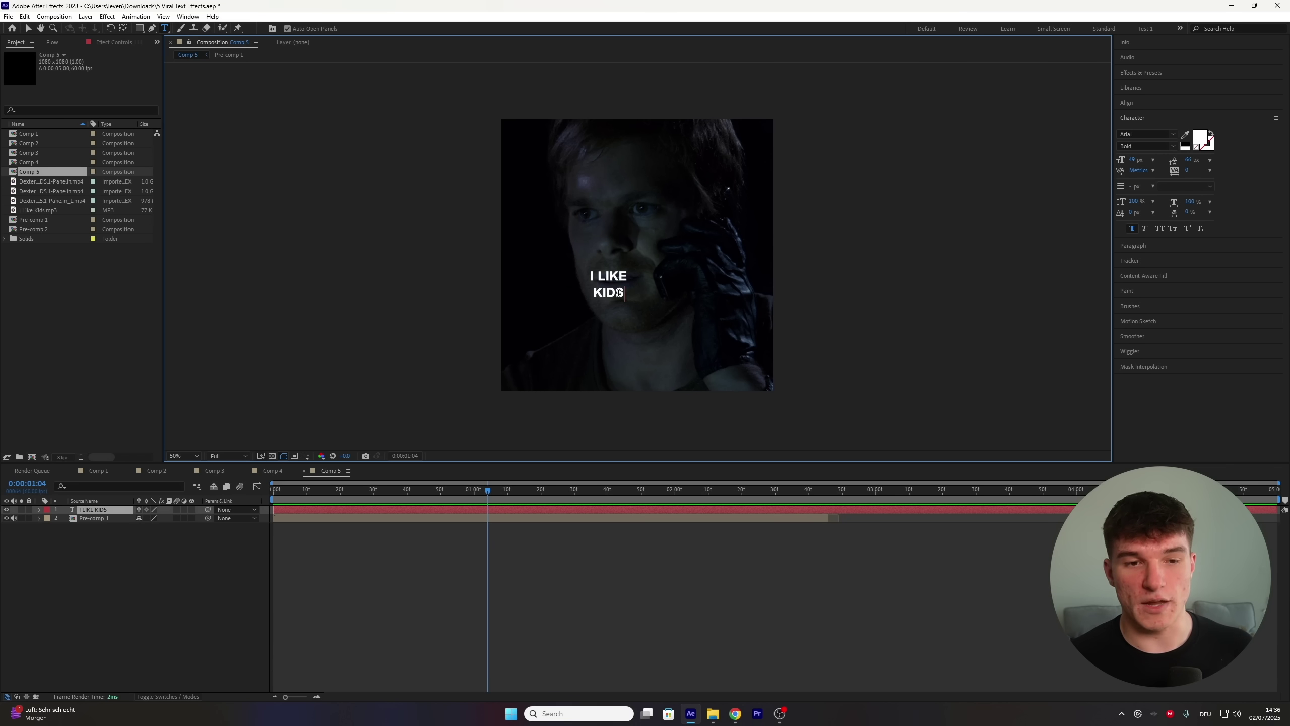
left_click_drag(626, 293, 595, 293)
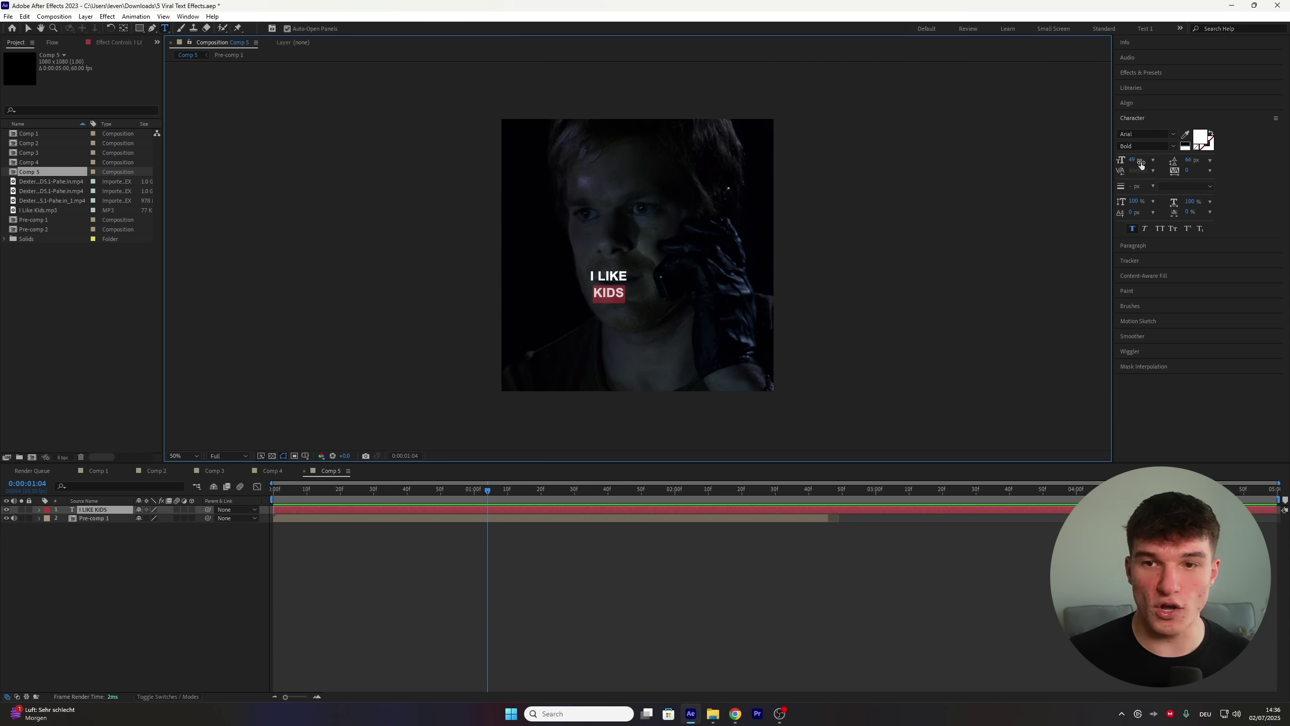
left_click_drag(1142, 165, 1156, 160)
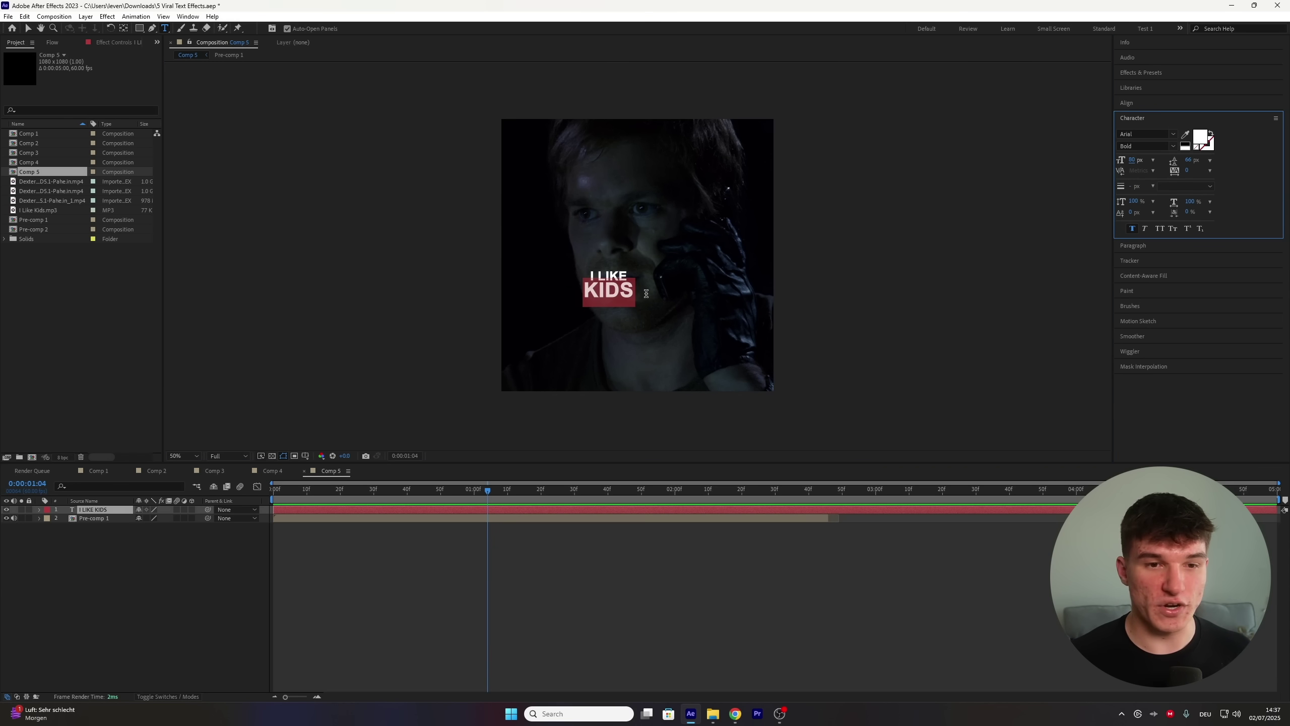
Step: Left-align both lines of the text and finish editing it
left_click_drag(634, 294, 587, 249)
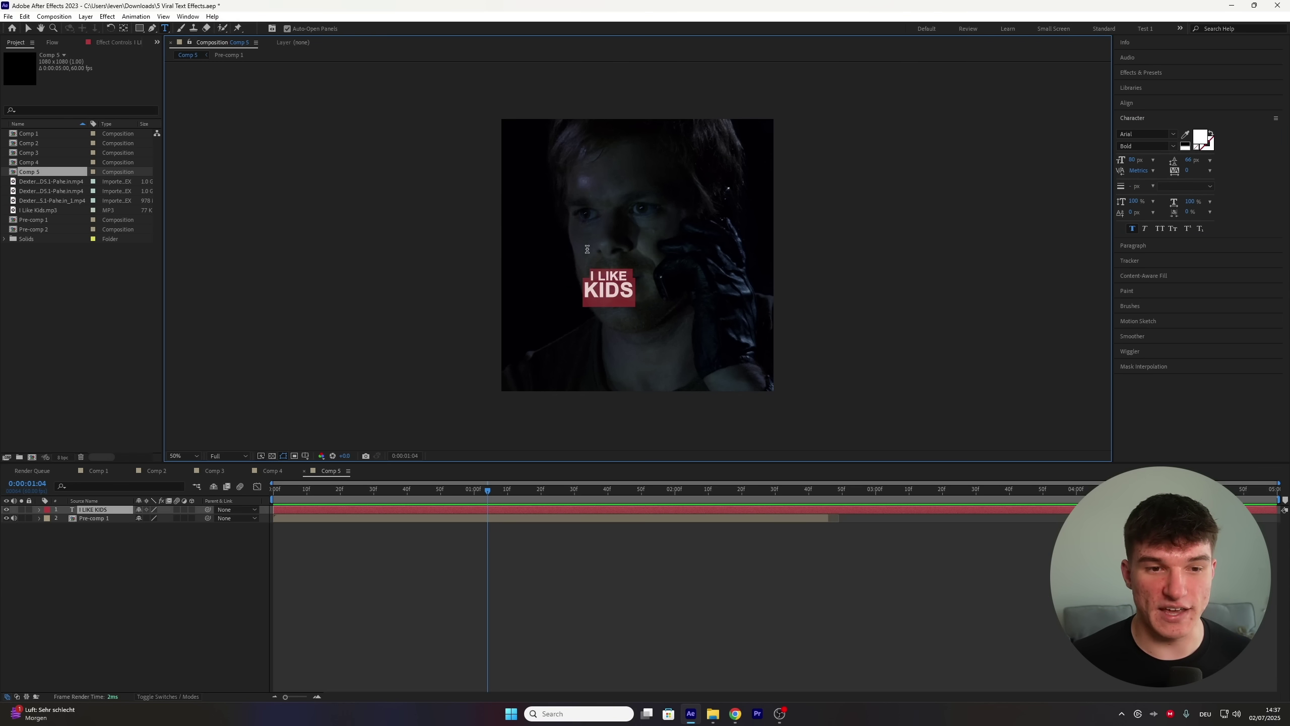
left_click(1145, 246)
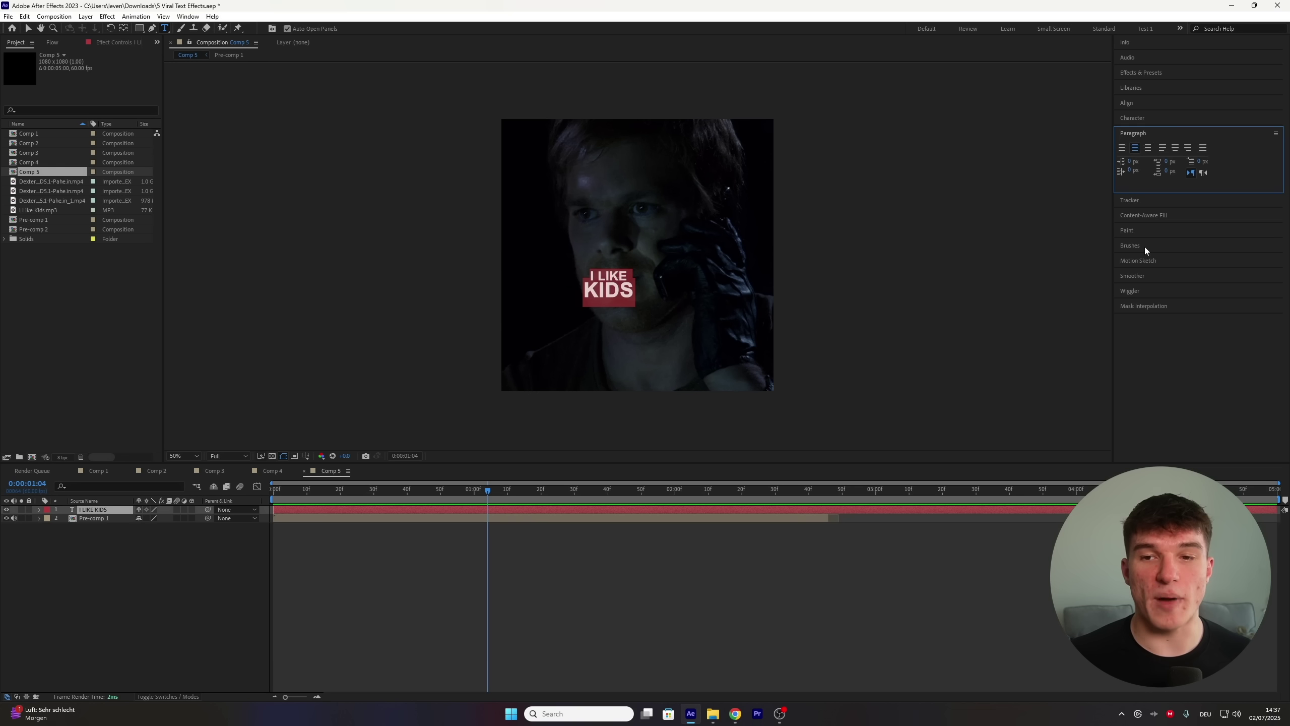
left_click(1123, 147)
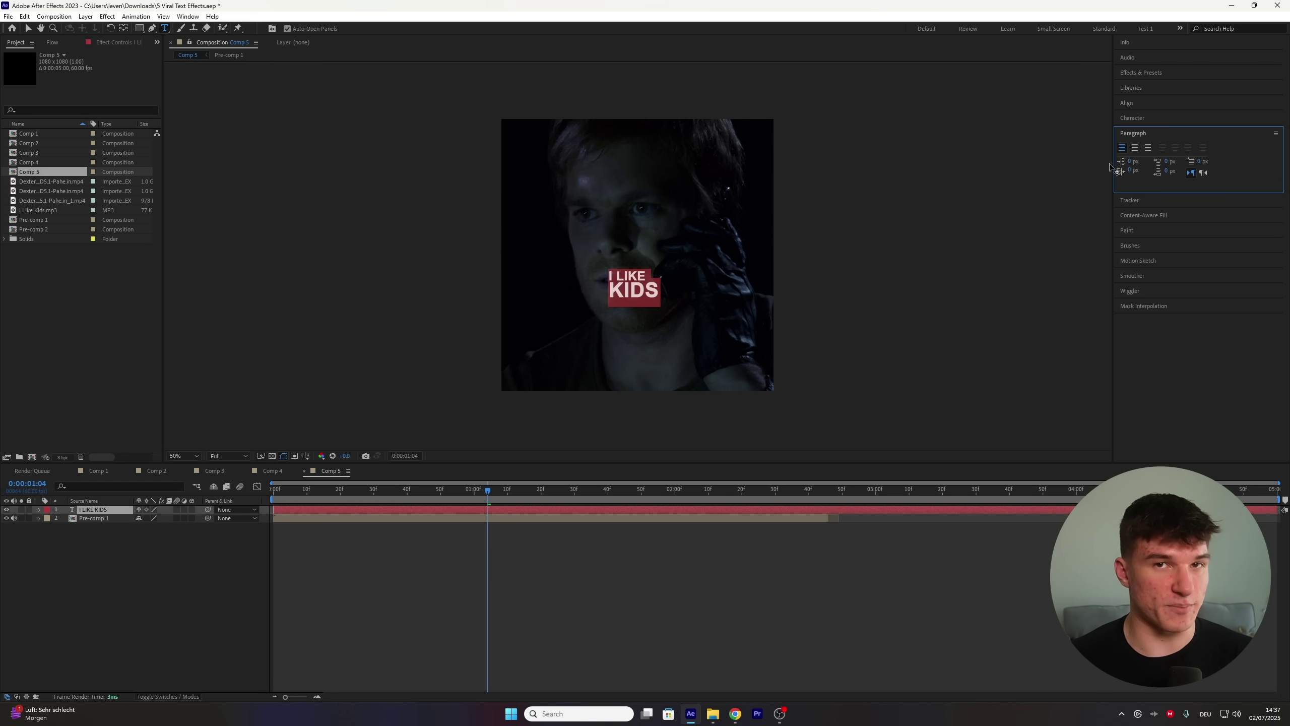
left_click(625, 285)
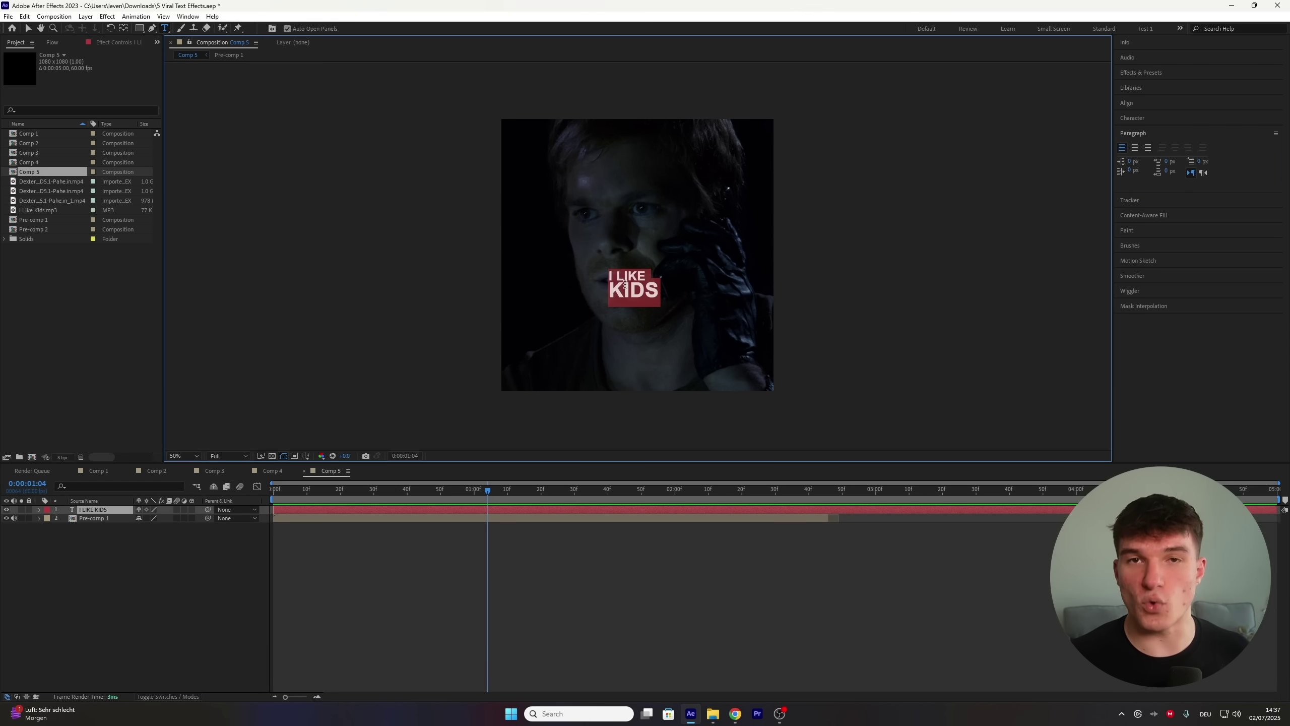
key("Escape")
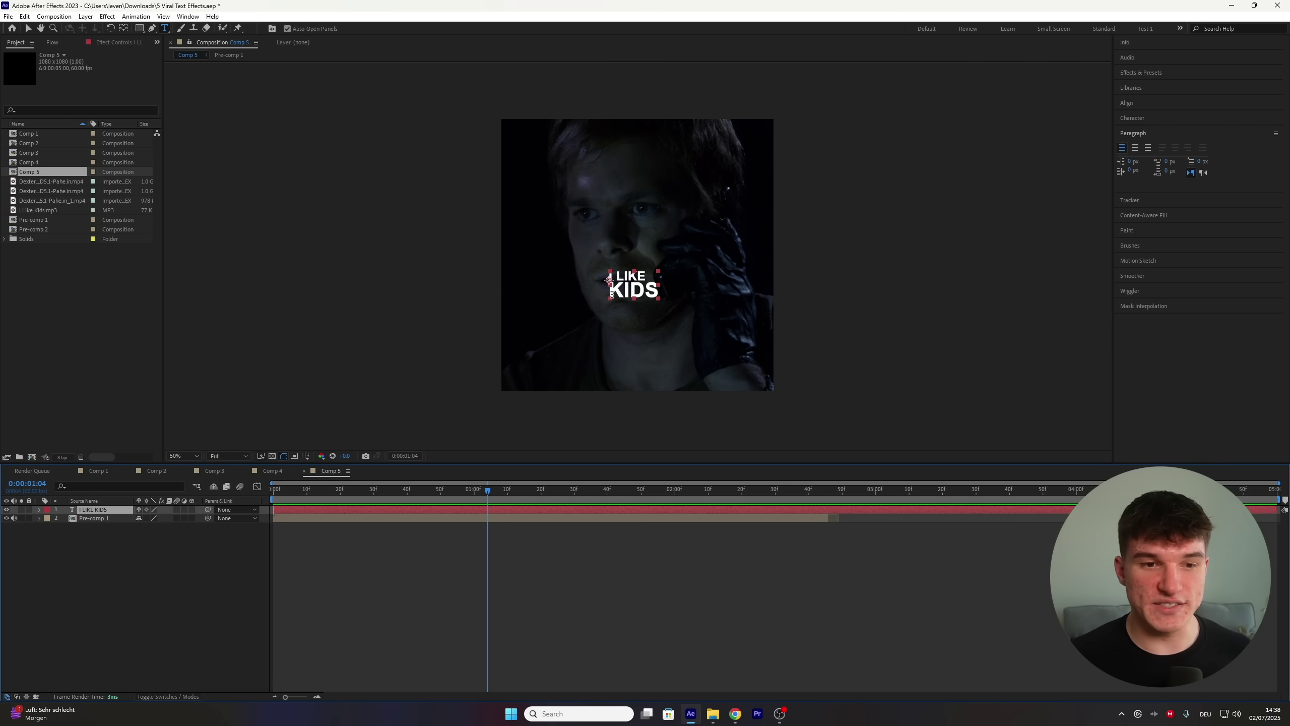
Step: Indent the word KIDS to the right with leading spaces and enlarge the letter I at the start of the first line
left_click(611, 294)
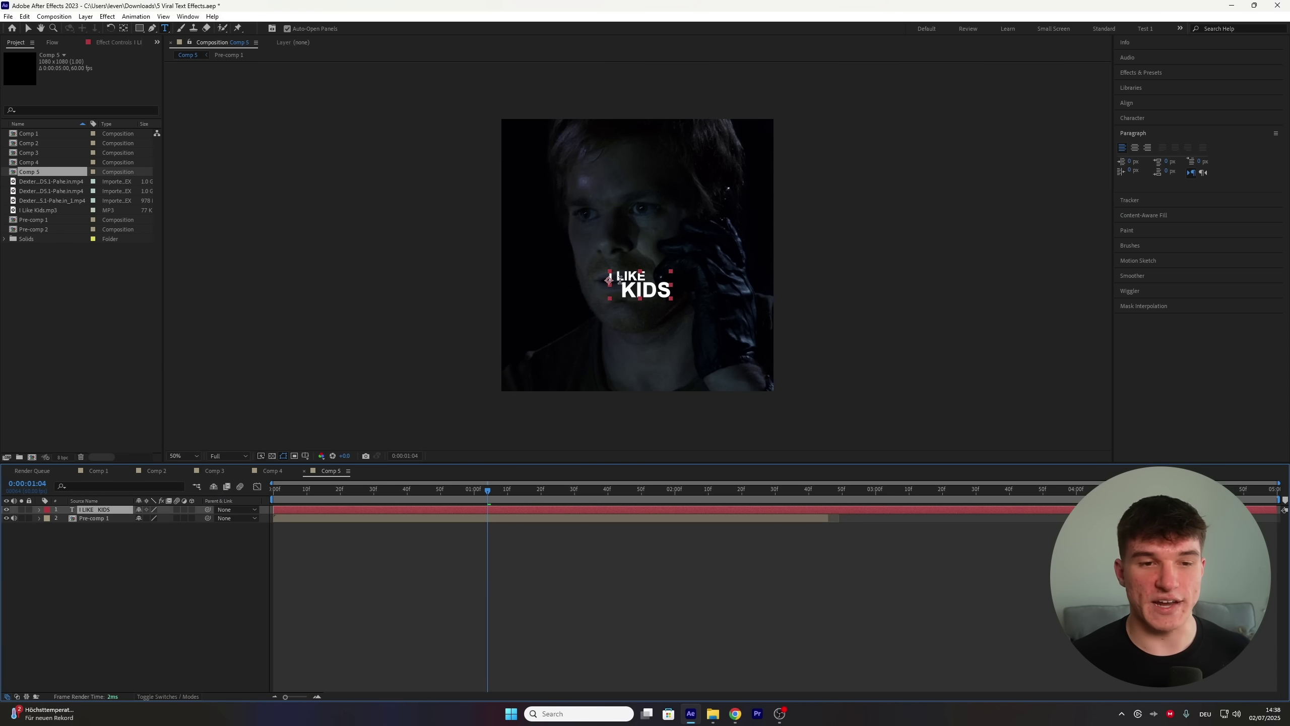
left_click(620, 278)
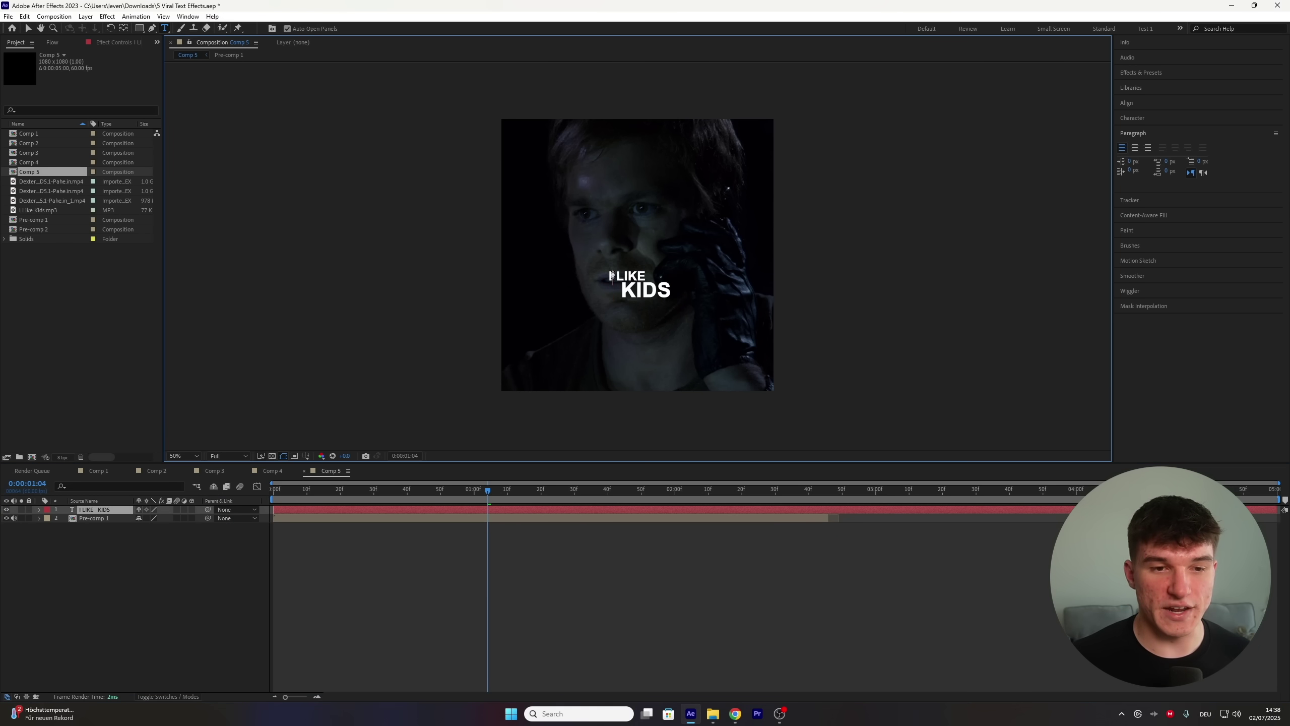
left_click(1131, 117)
left_click_drag(1136, 156, 1135, 139)
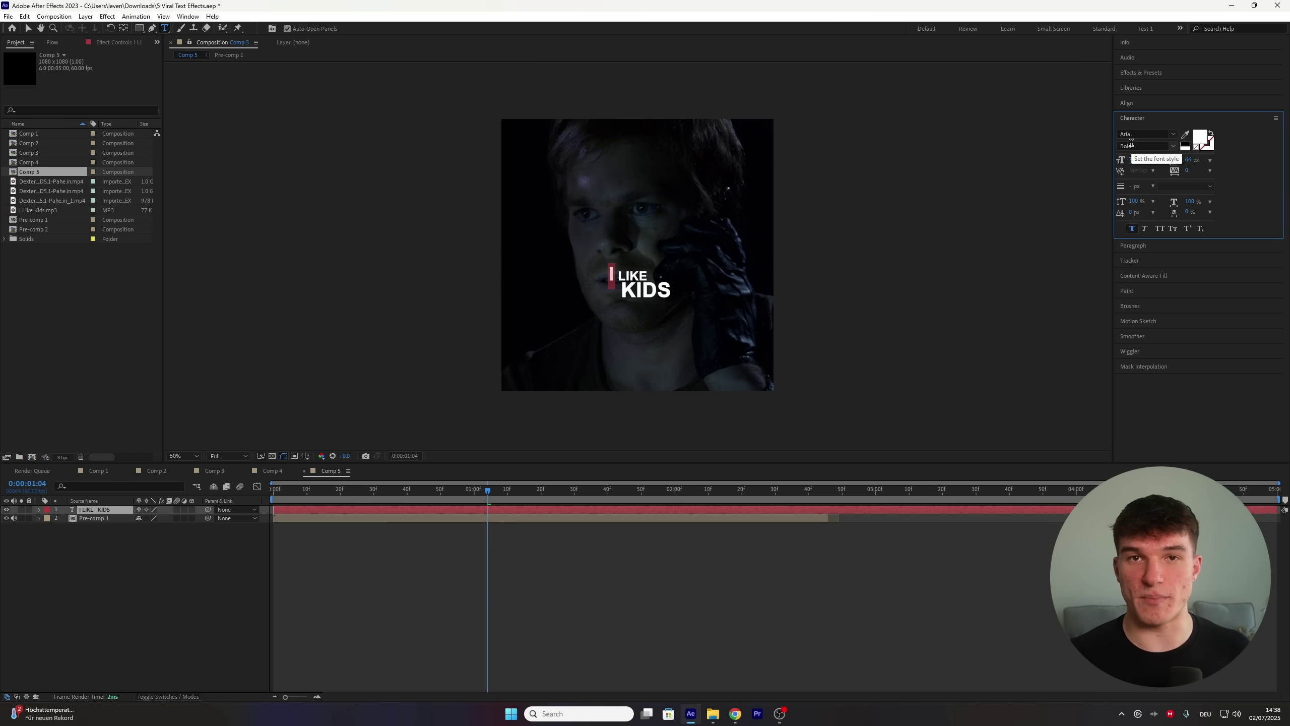
left_click(603, 557)
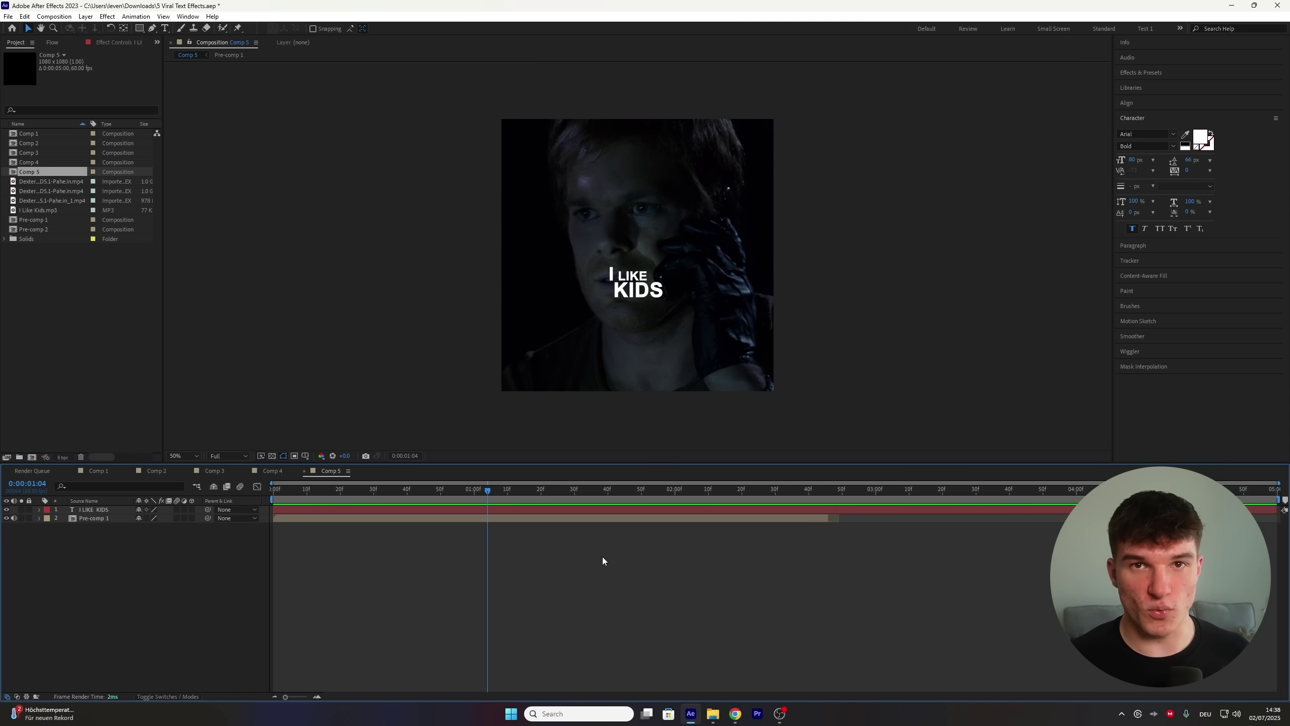
Step: Move the text to the dark lower-left area of the video frame and duplicate its layer twice
left_click_drag(644, 269, 577, 307)
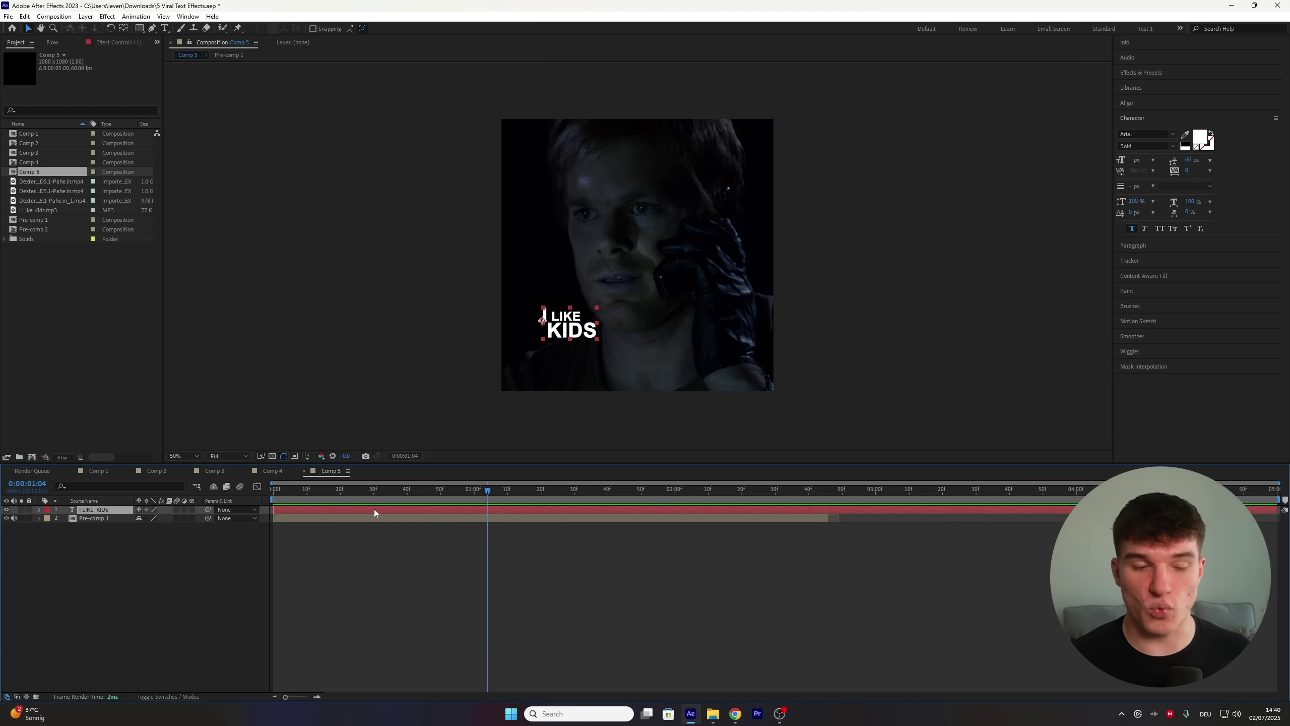
key("ctrl+d")
key("ctrl+d")
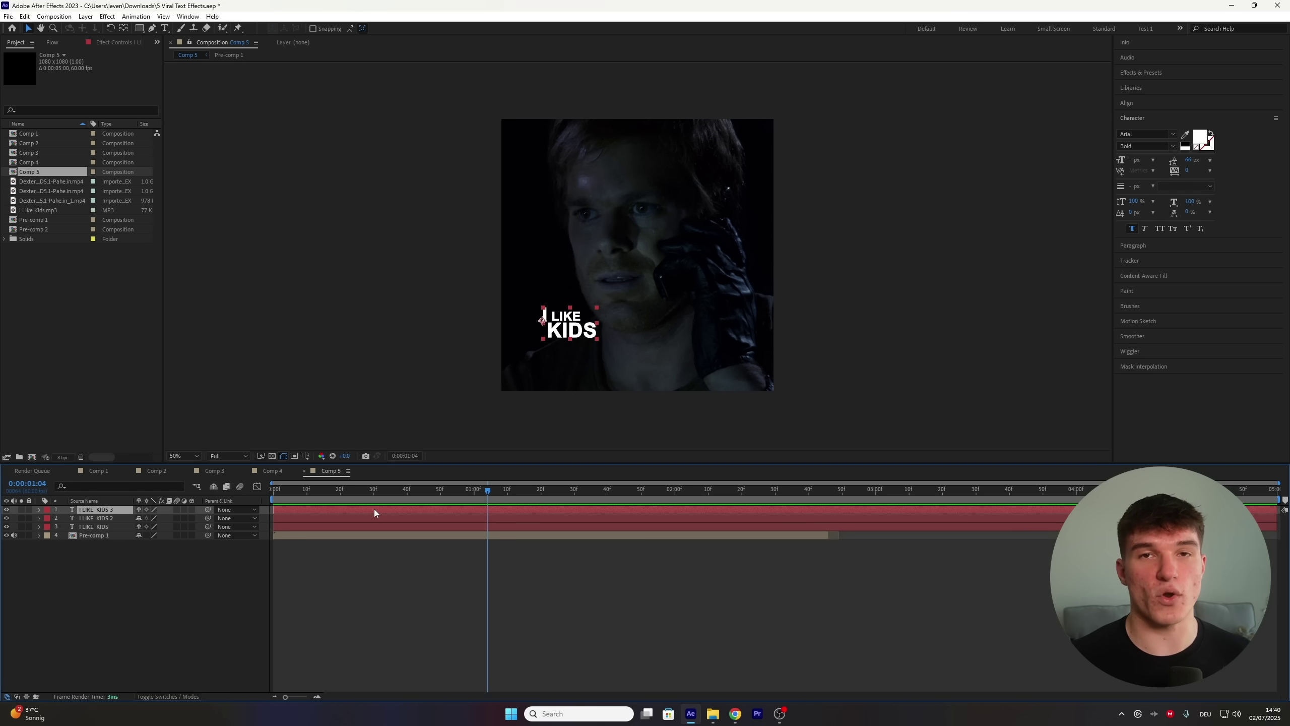
left_click(383, 628)
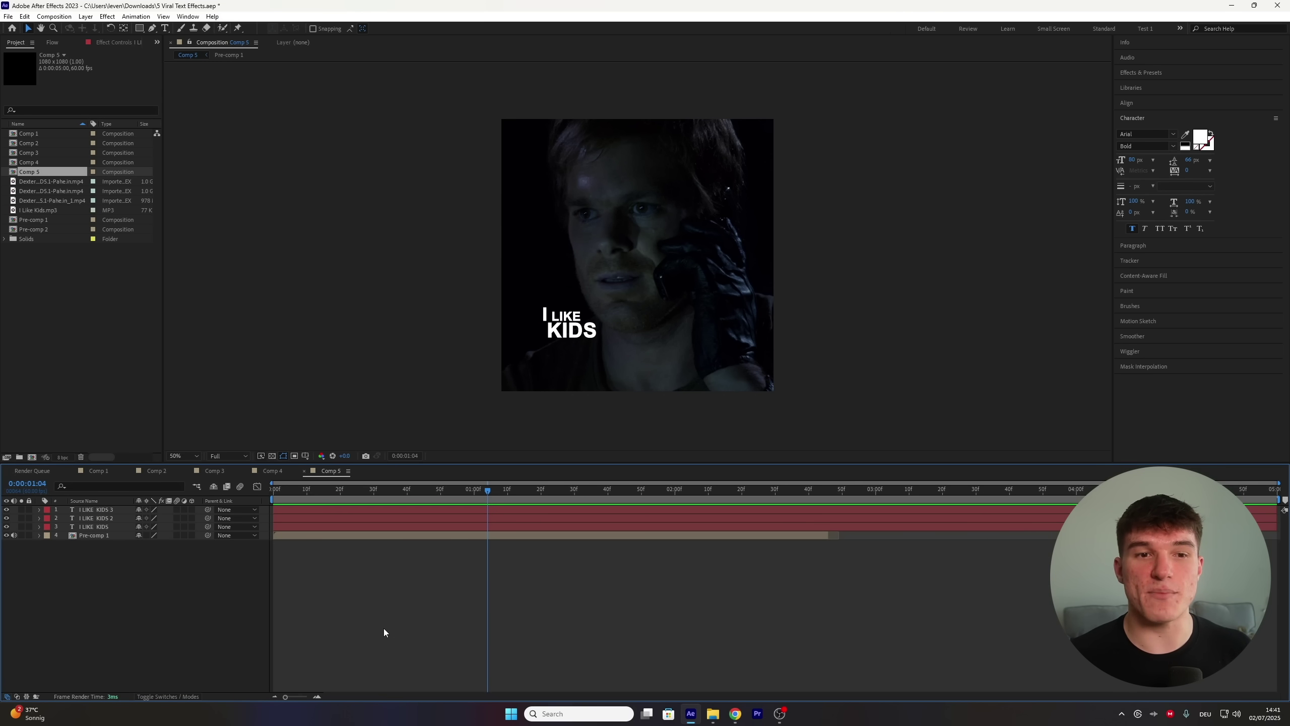
Step: Hide the two lower text layers and delete everything except the letter I from the topmost text layer
left_click(6, 519)
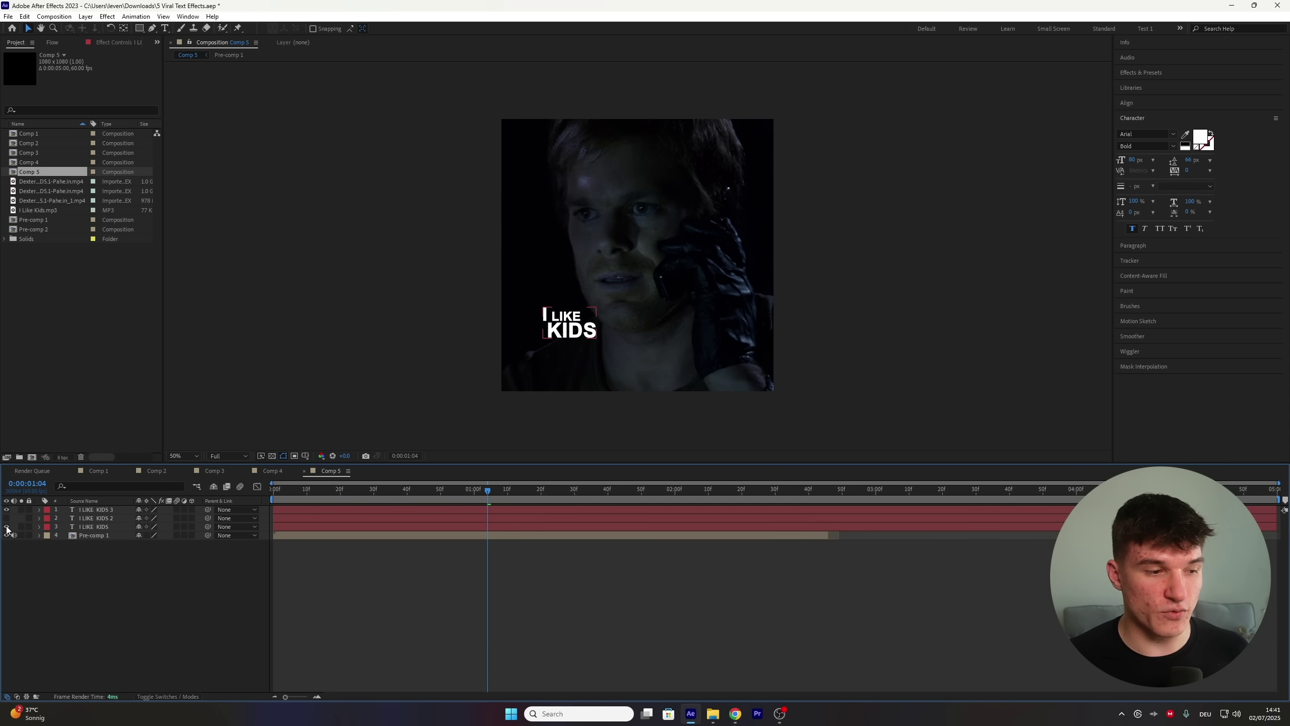
key("ctrl+t")
left_click(361, 510)
left_click_drag(598, 329, 544, 323)
key("BackSpace")
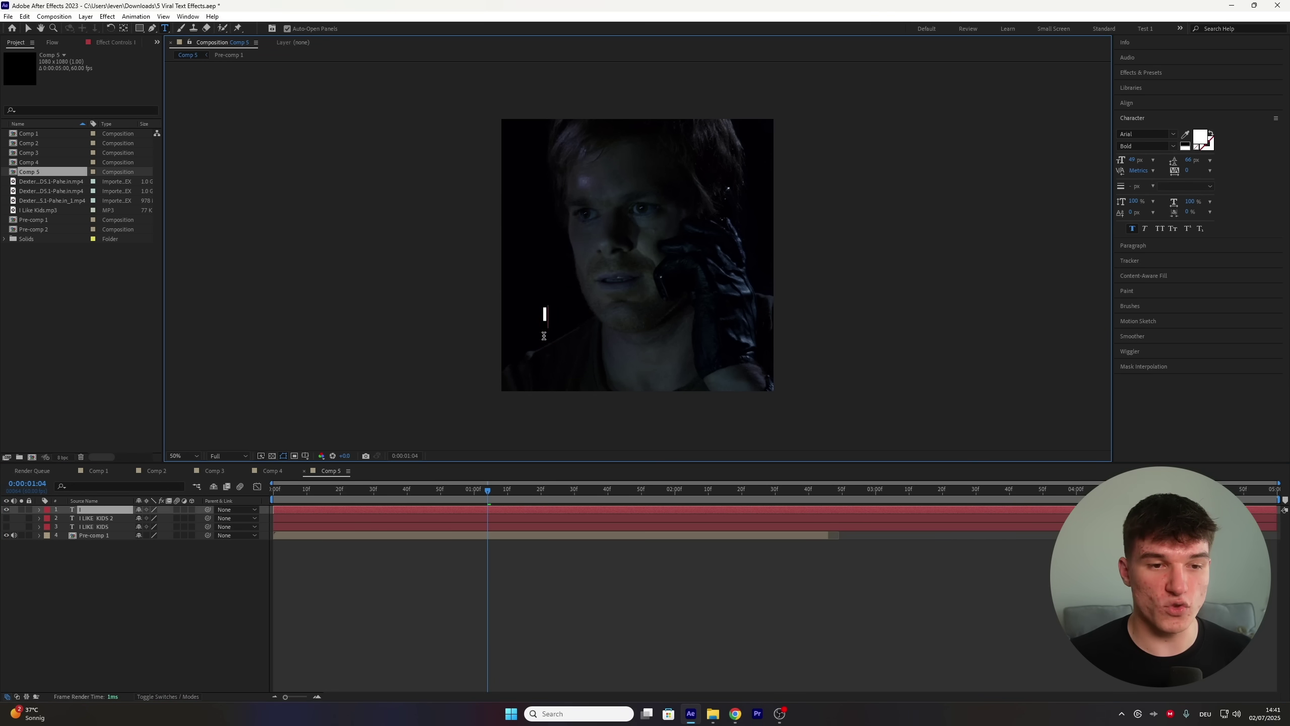
Step: Hide the I layer, show the second text layer, and delete KIDS and I from it so only LIKE remains
left_click(6, 509)
left_click(7, 518)
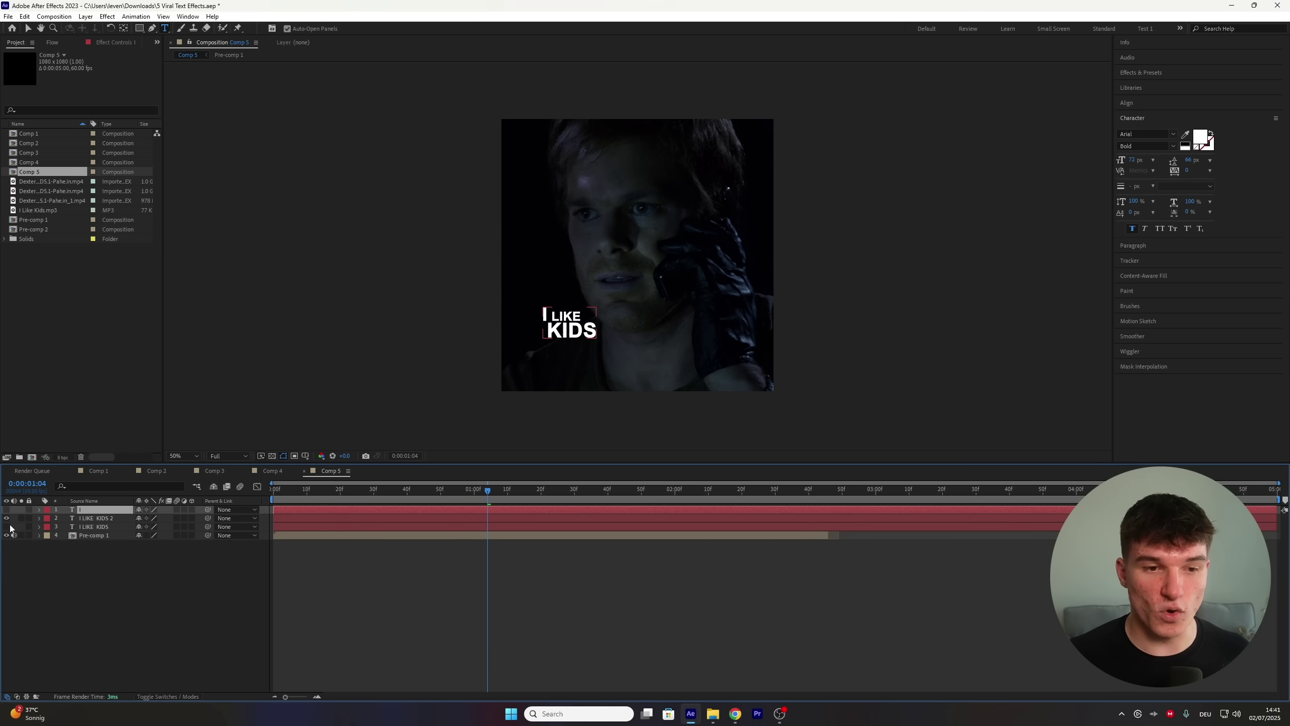
left_click(570, 335)
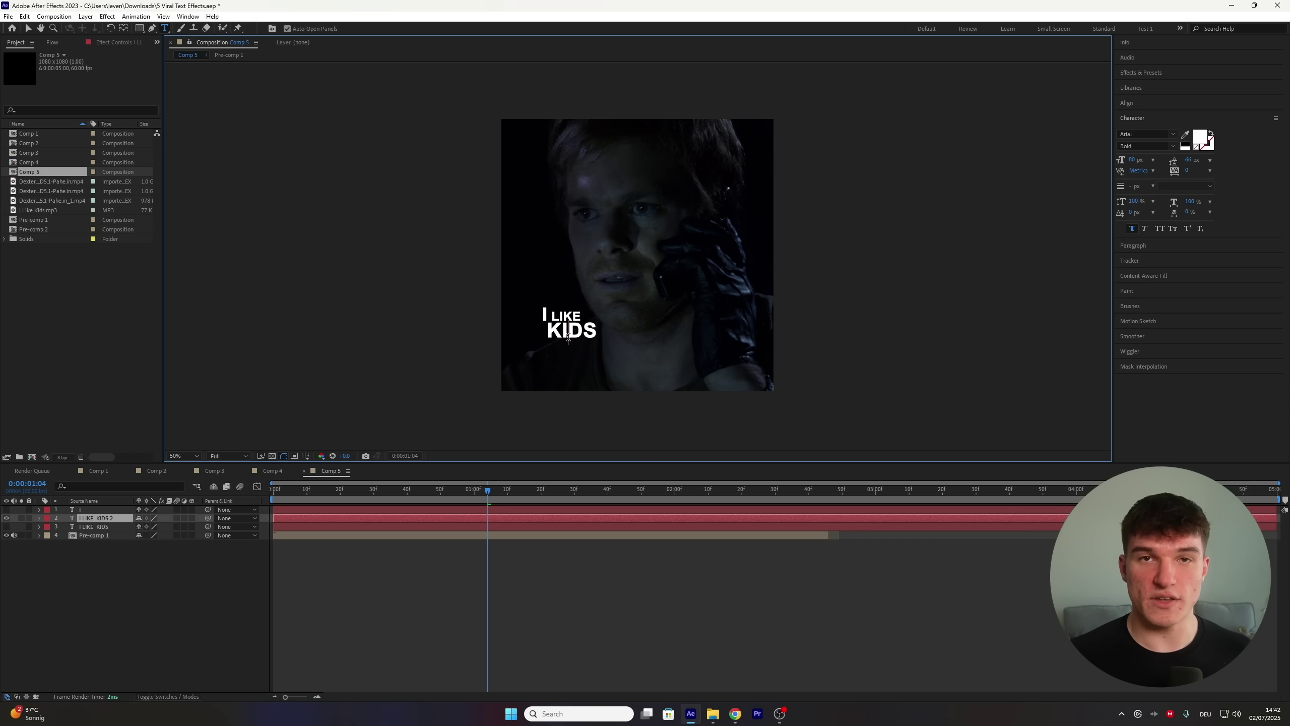
double_click(568, 334)
key("BackSpace")
left_click(549, 312)
key("BackSpace")
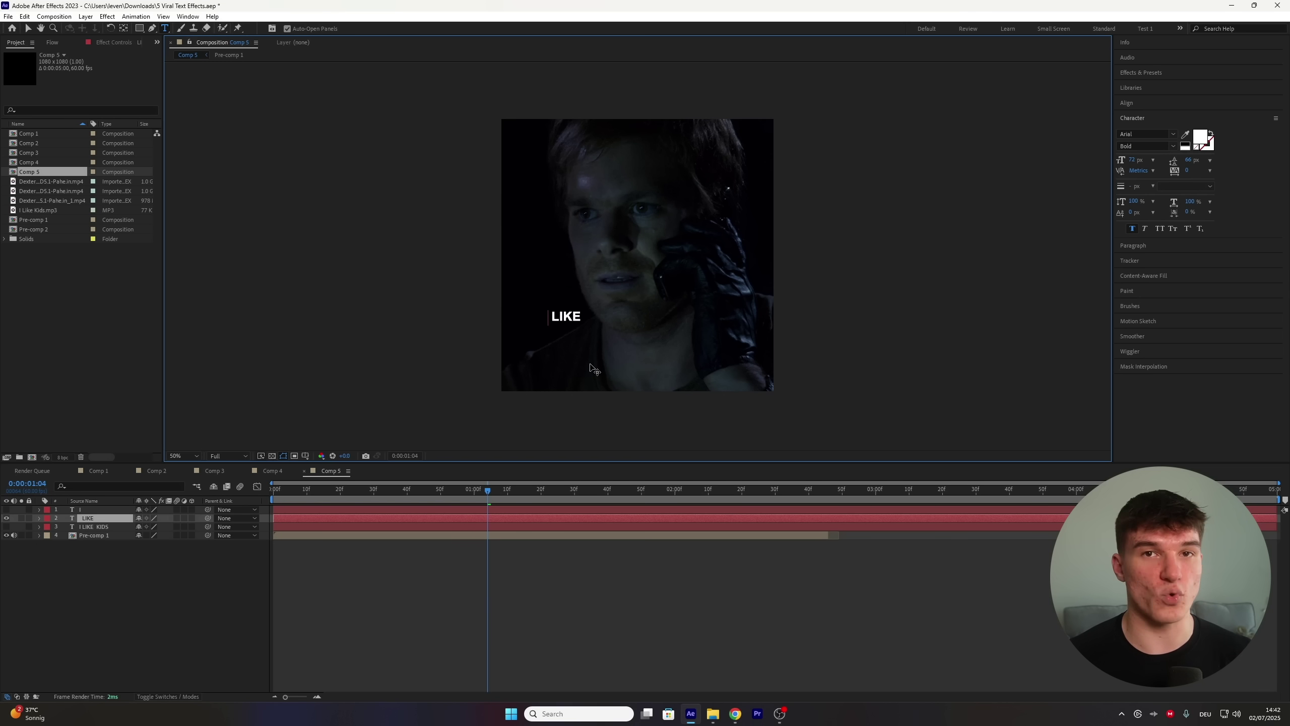
Step: Hide the LIKE layer, reduce the third text layer to only KIDS, and make all three word layers visible again
left_click(6, 518)
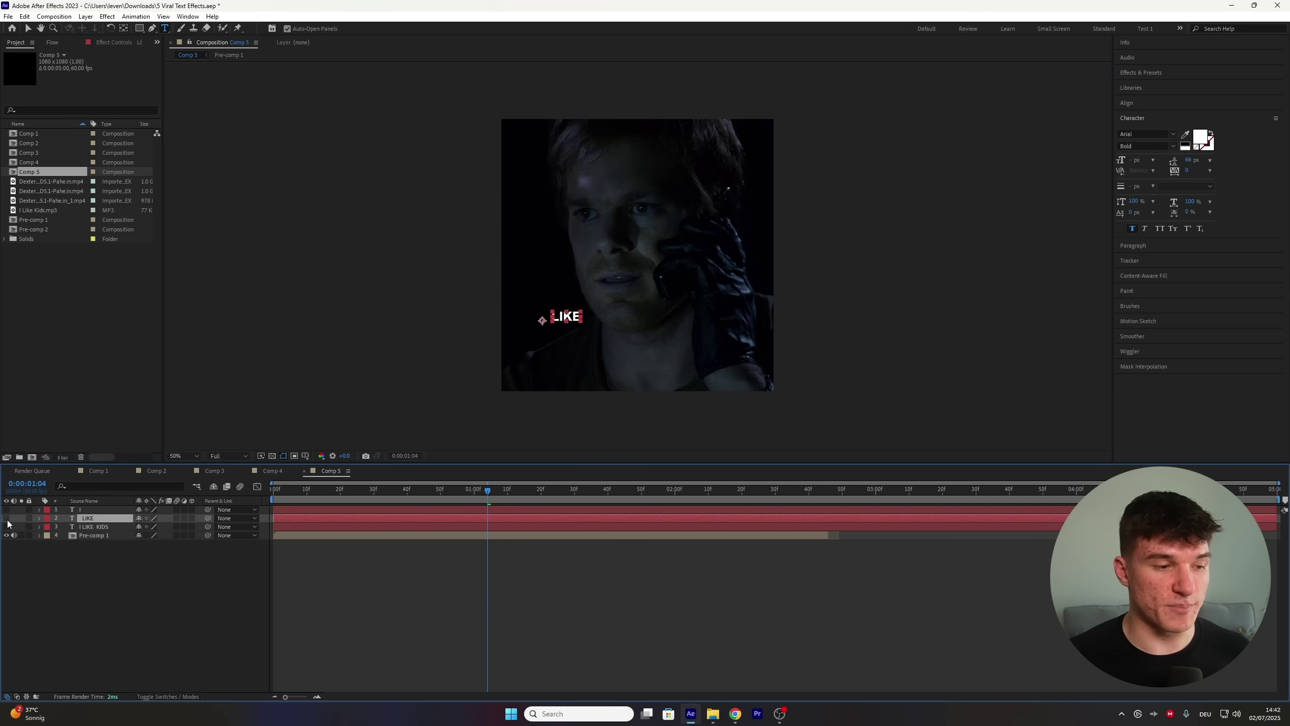
left_click(6, 527)
left_click_drag(584, 316, 539, 317)
key("BackSpace")
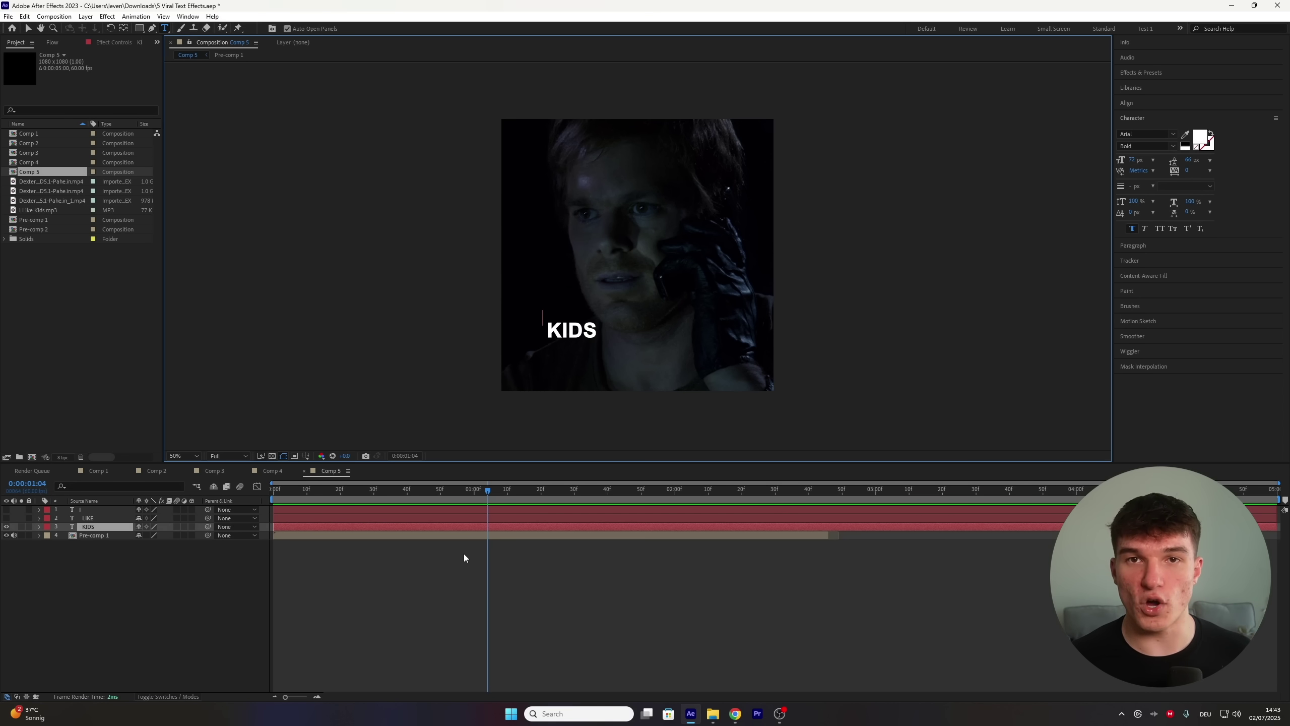
left_click(464, 553)
left_click_drag(6, 510, 7, 518)
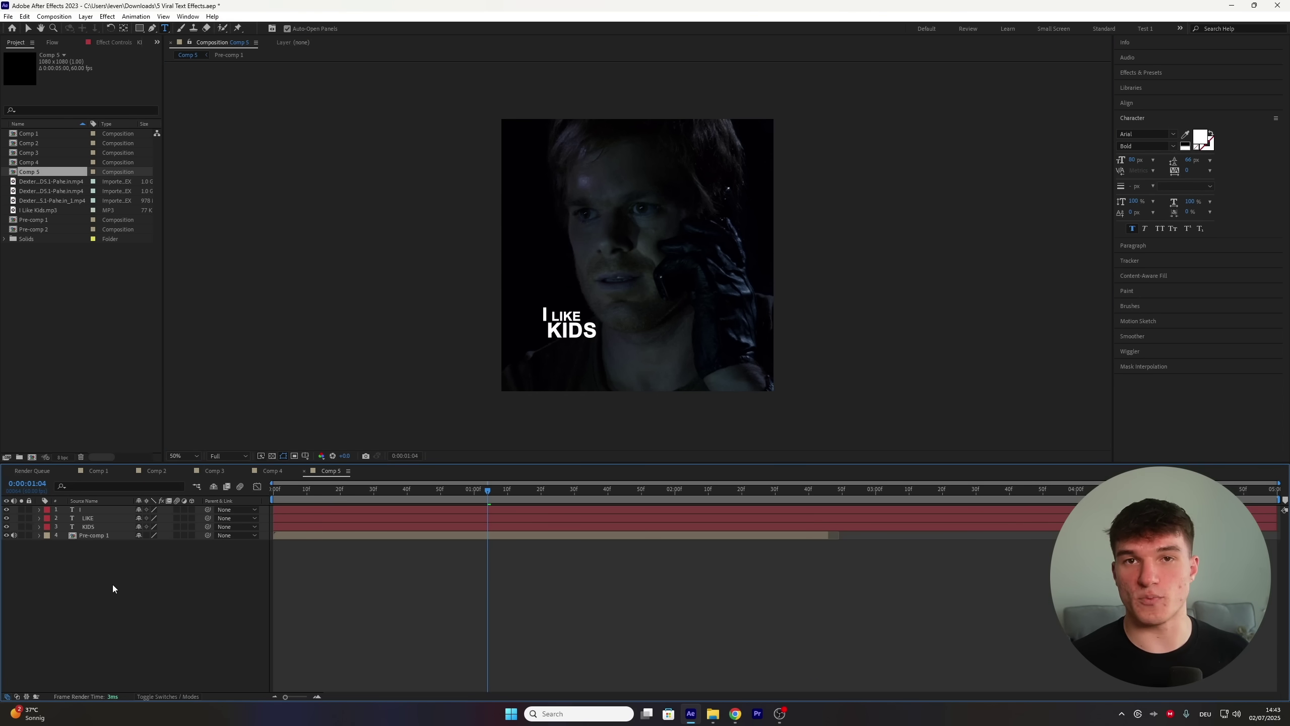
Step: Preview the clip with its audio and reveal the audio waveform of the Pre-comp 1 layer
key("space")
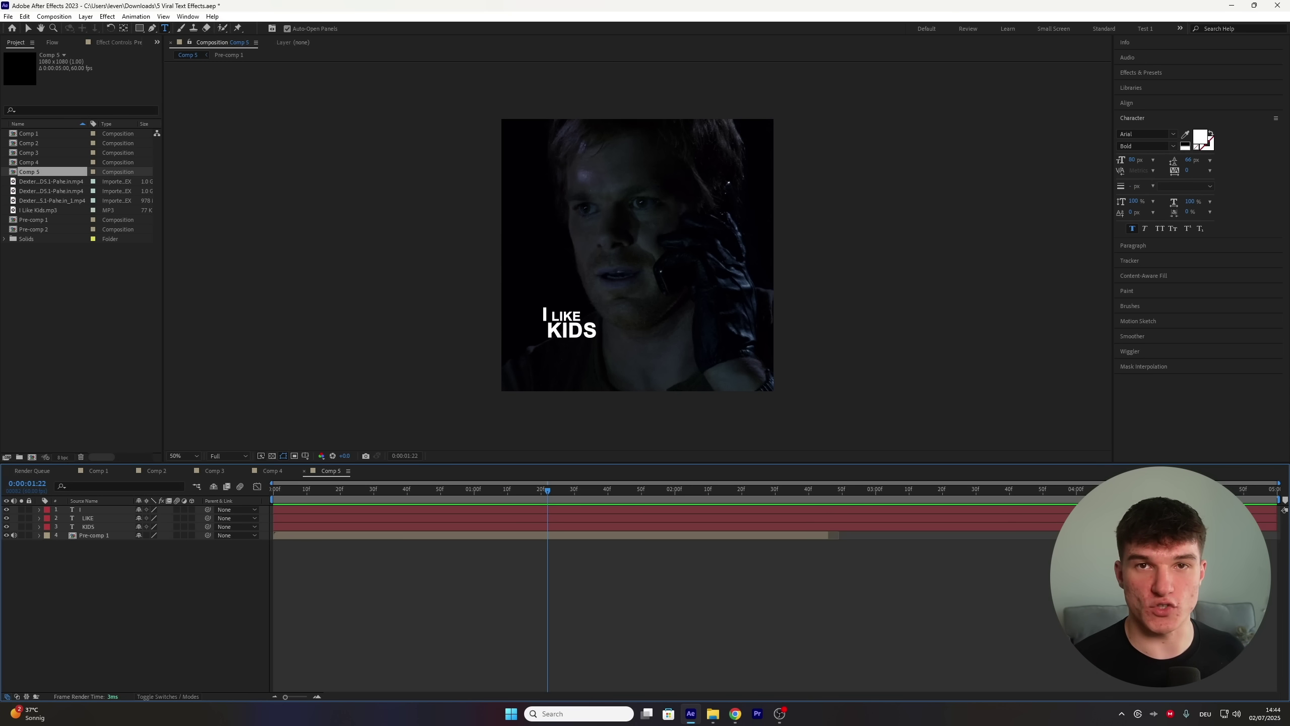
left_click(548, 516)
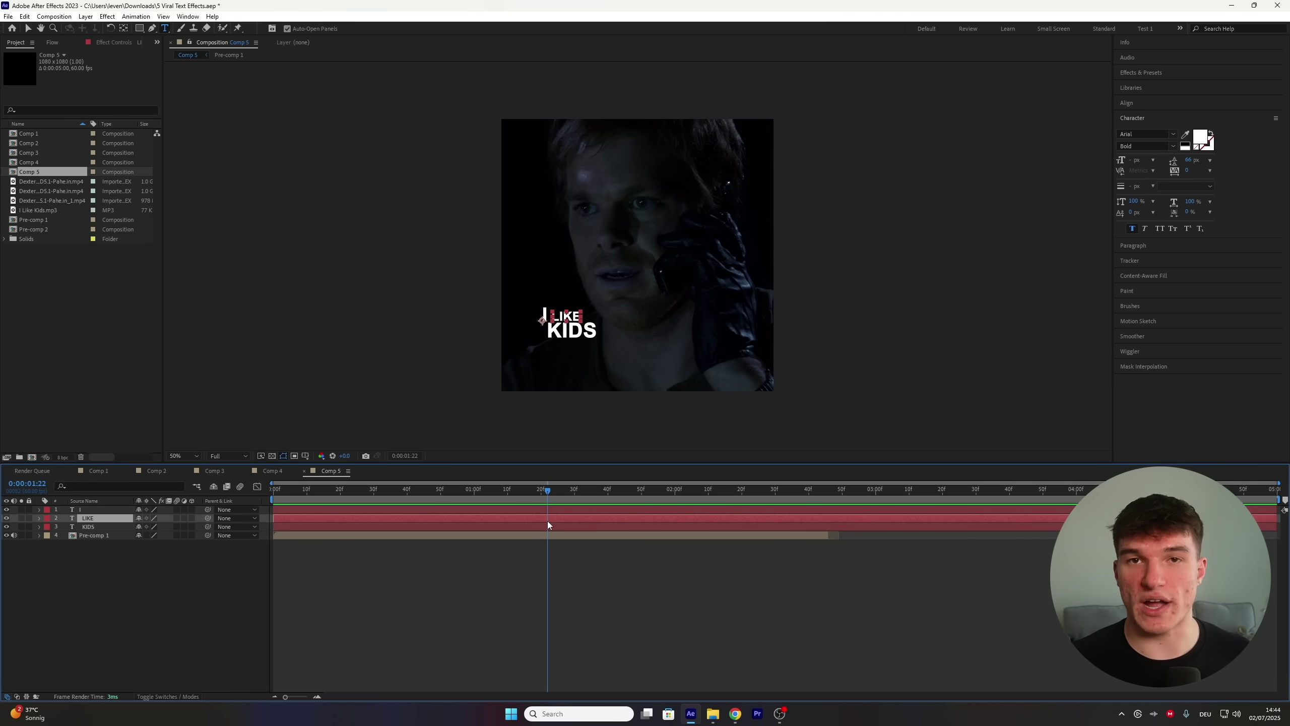
left_click(549, 535)
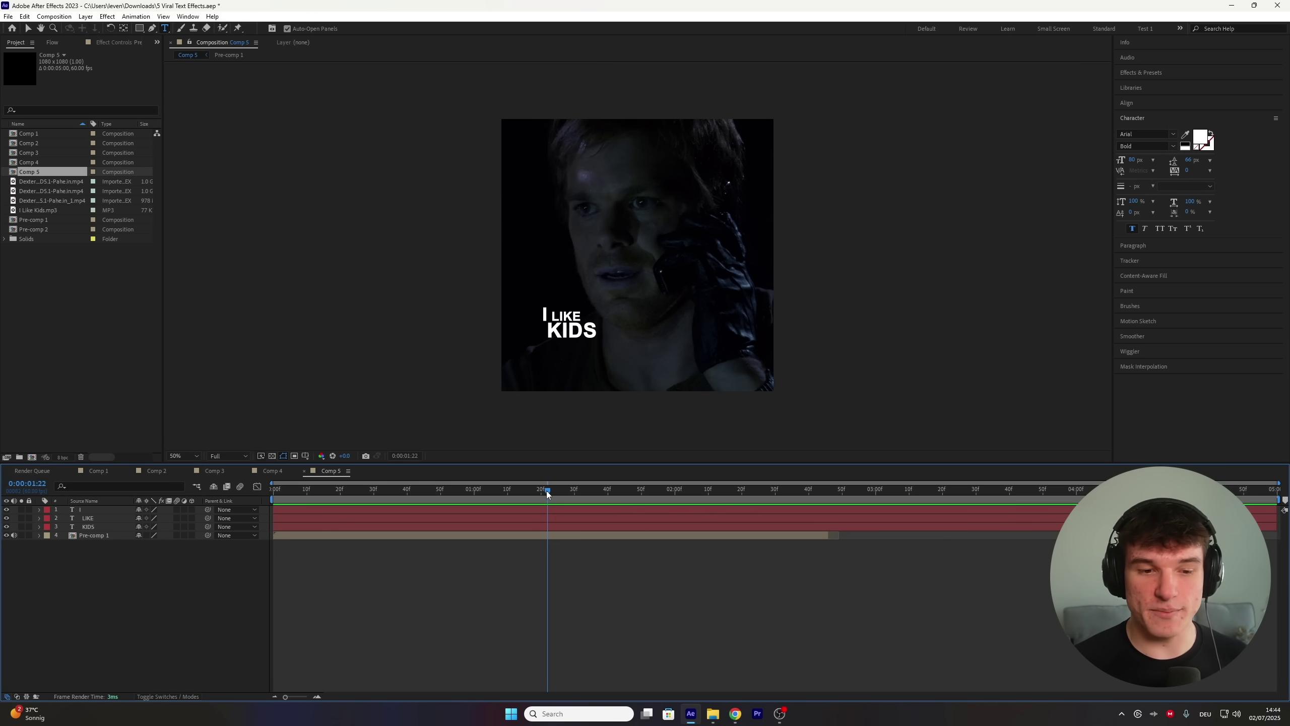
key("space")
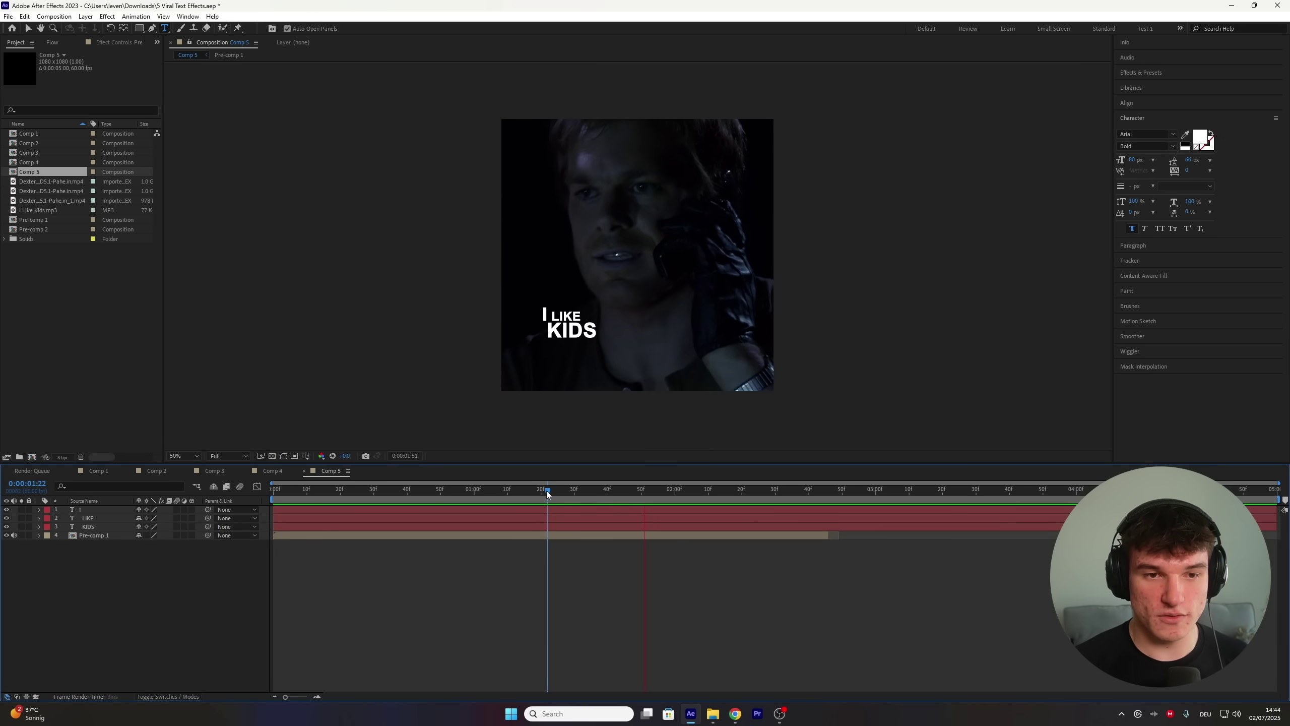
left_click(537, 532)
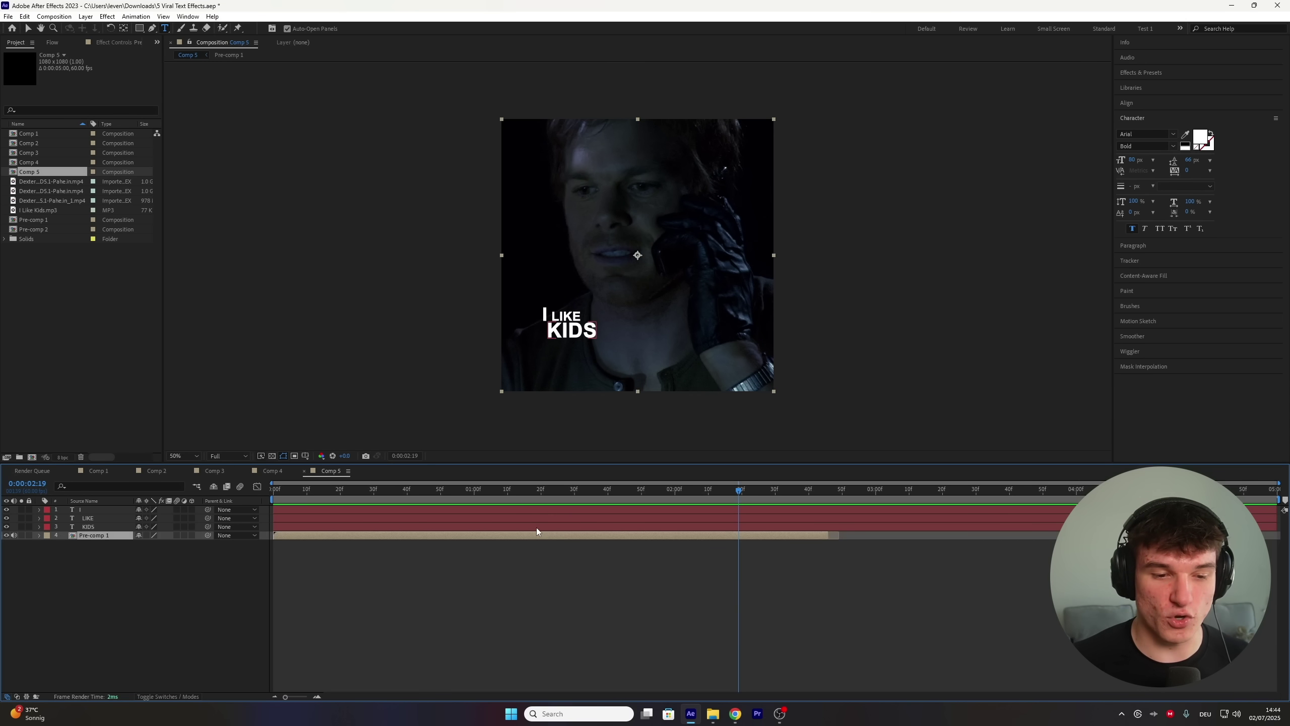
key("l")
key("l")
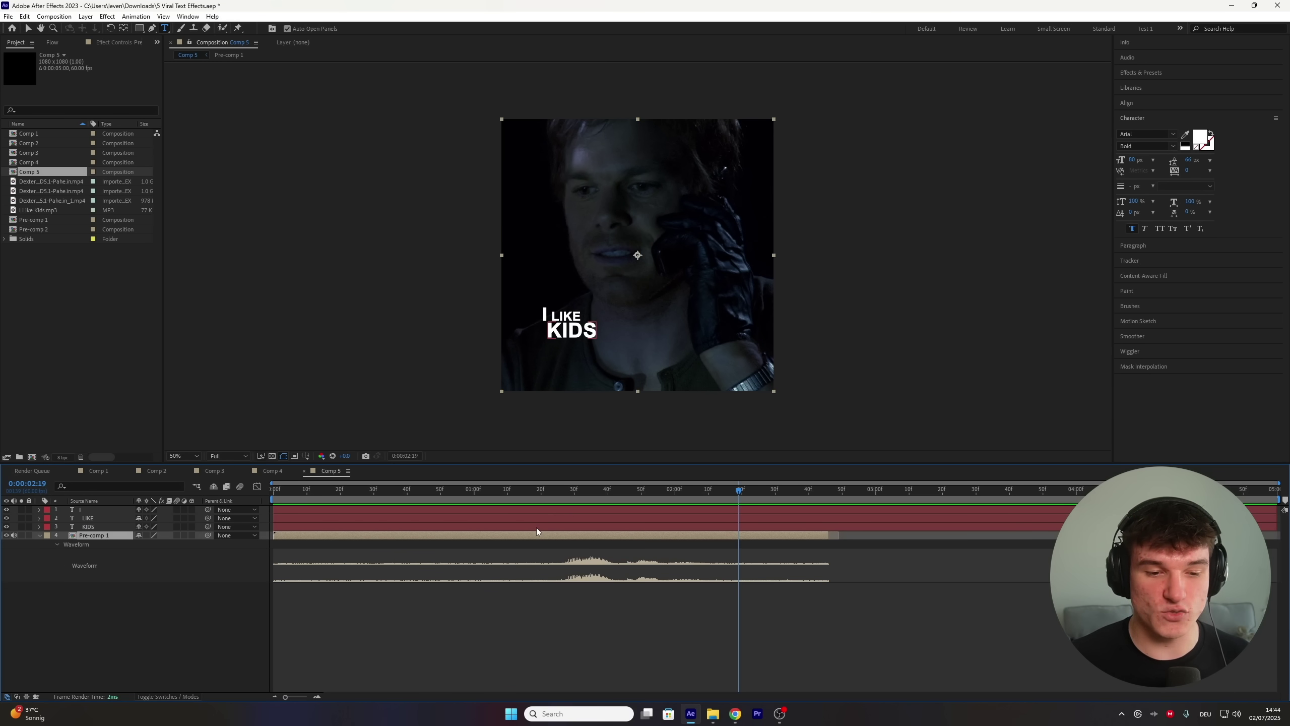
Step: Split the I, LIKE and KIDS layers at 0:00:01:28, where the speech begins, and delete the earlier pieces
left_click(568, 489)
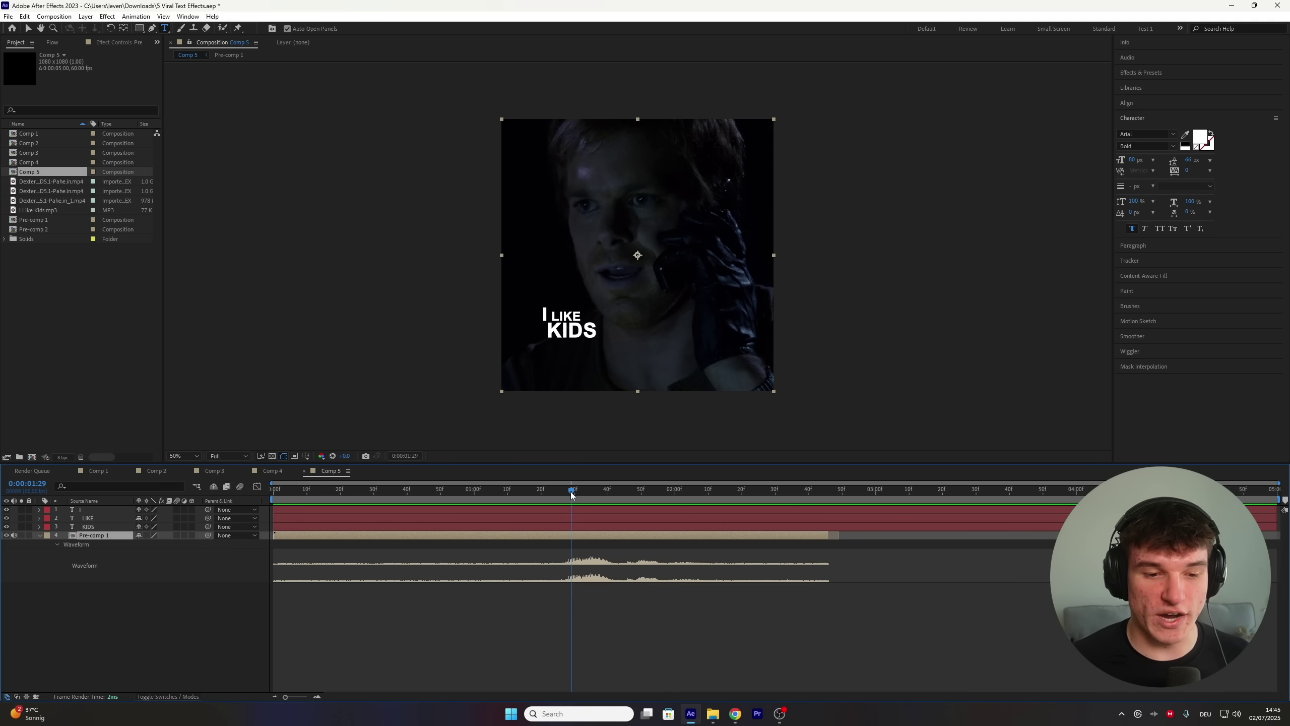
left_click(594, 509)
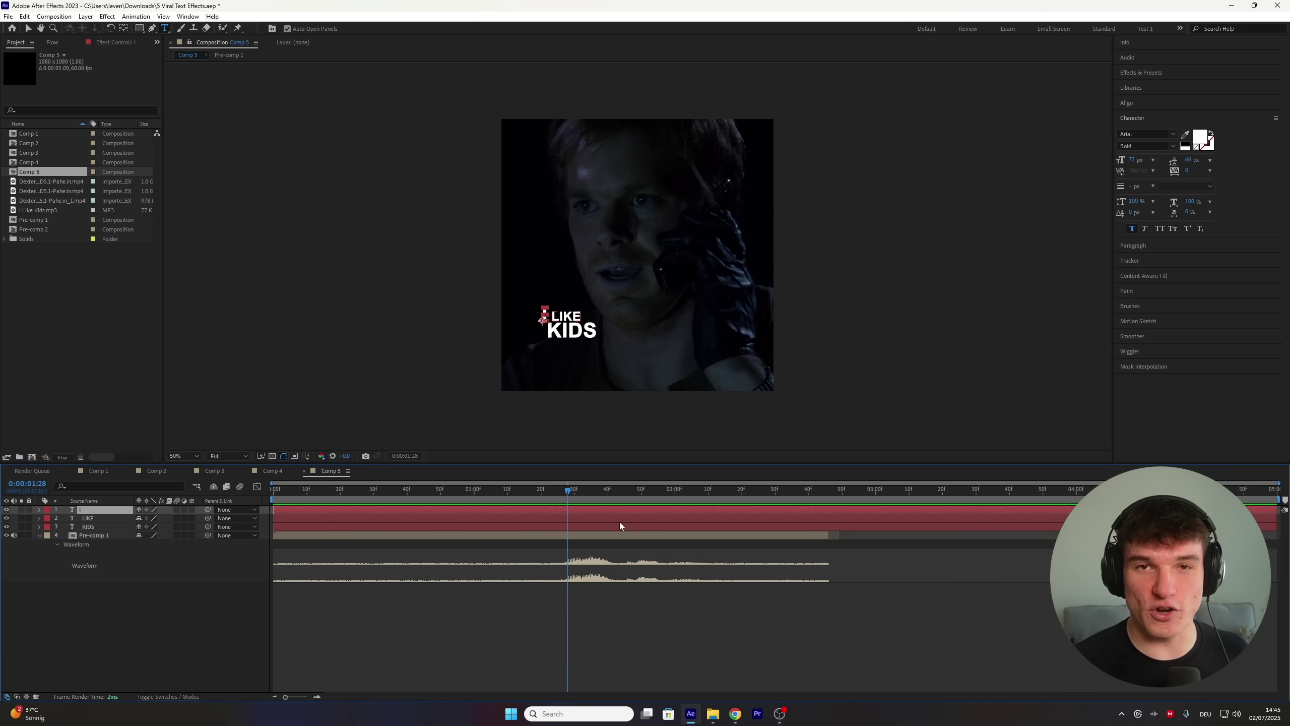
left_click(619, 524, "shift")
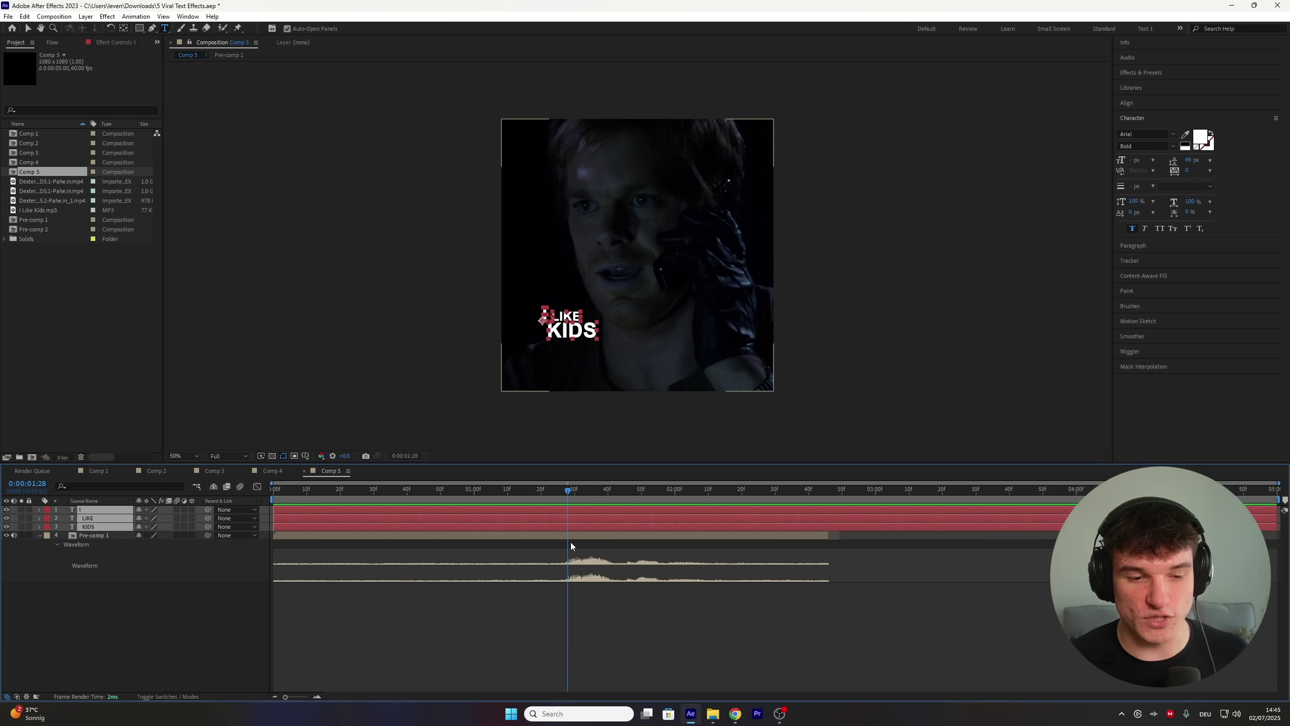
key("ctrl+shift+d")
left_click(536, 525)
key("Delete")
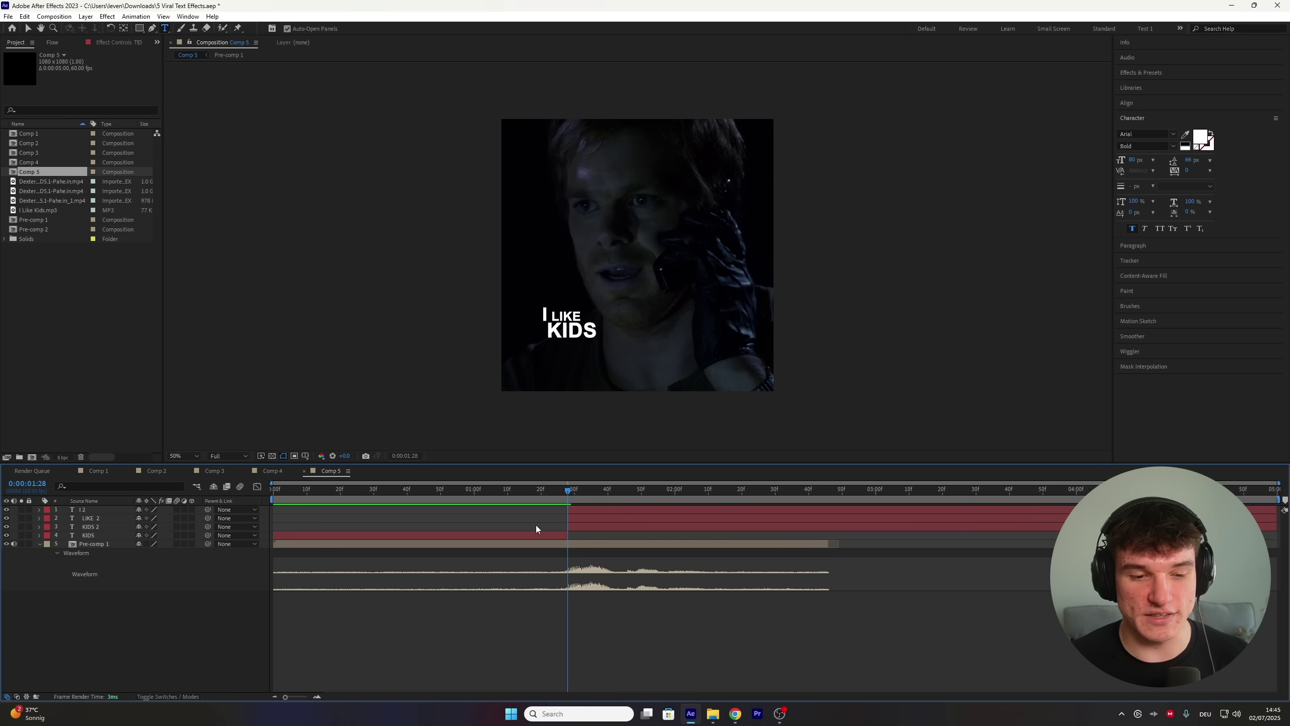
left_click(534, 533)
key("Delete")
Step: Shift the LIKE and KIDS layers together so they start at 0:00:01:34, six frames after the I layer
left_click(588, 520)
left_click(587, 528, "shift")
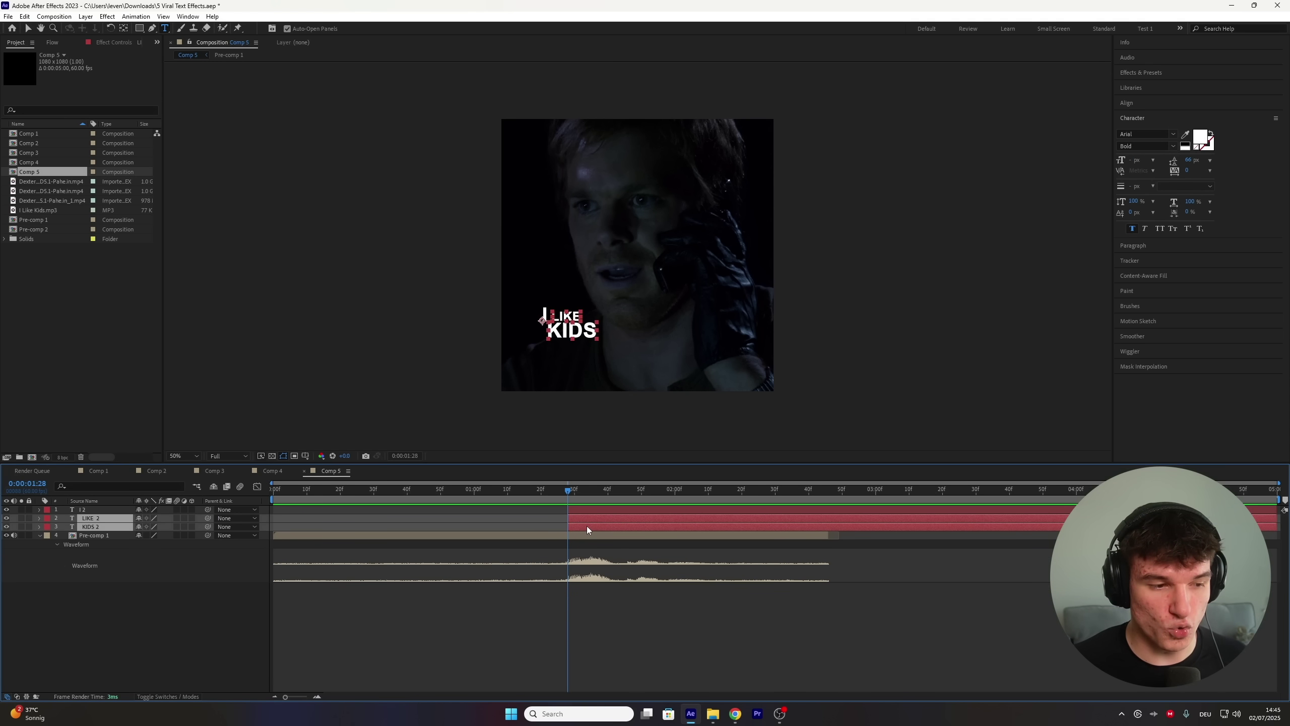
left_click_drag(587, 524, 604, 525)
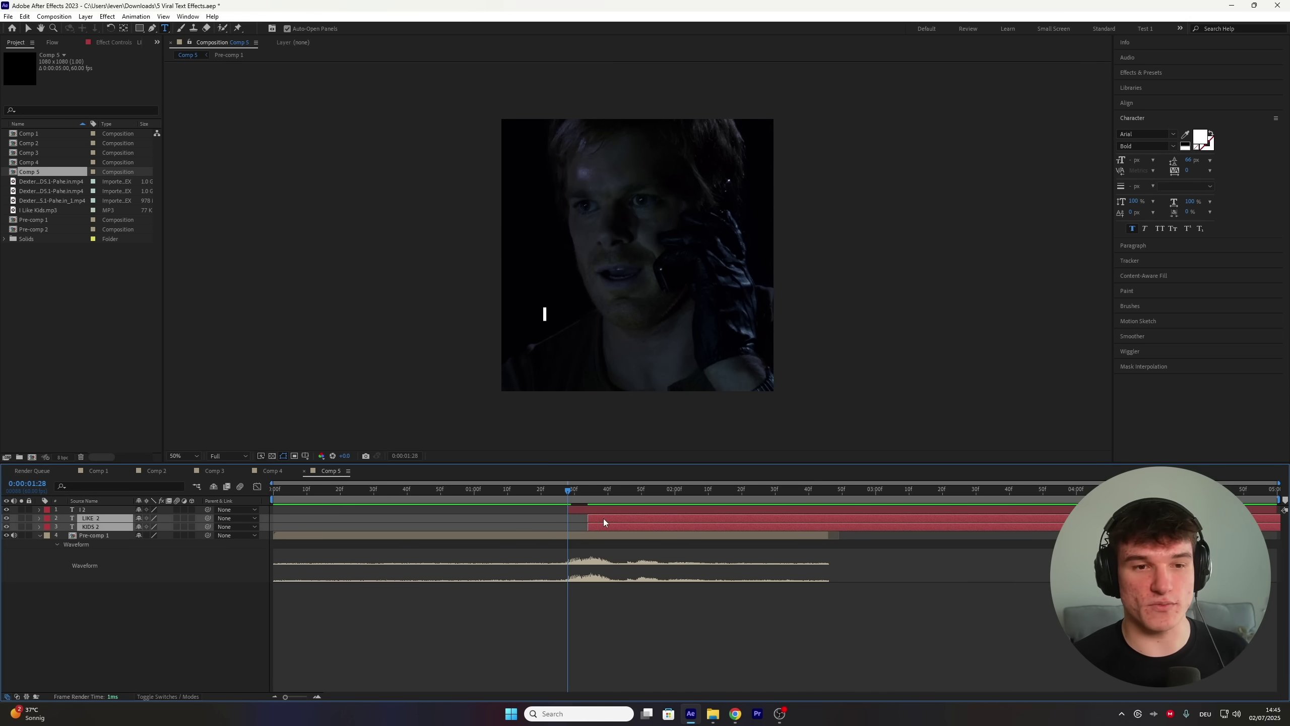
Step: Split the I layer at 0:00:01:30 and move the later piece to start at 0:00:01:32, leaving a two-frame gap
left_click_drag(284, 697, 309, 697)
left_click(775, 509)
left_click_drag(775, 495, 815, 496)
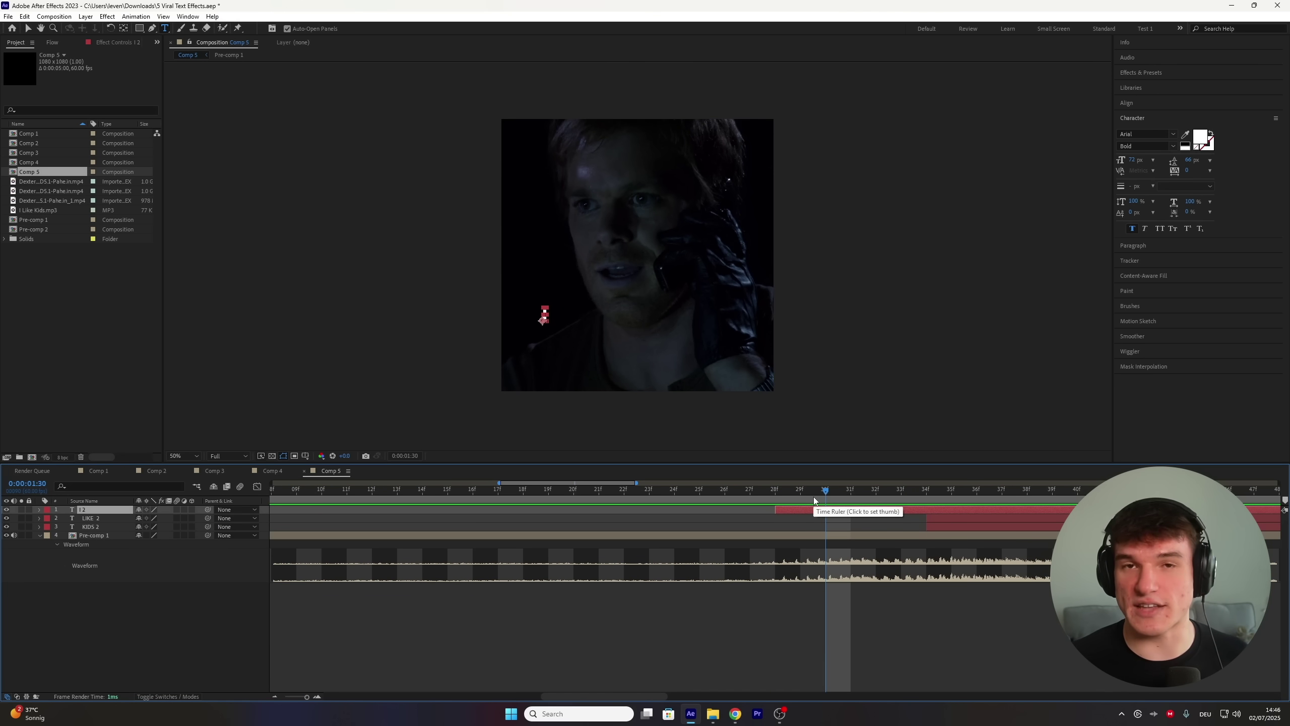
key("ctrl+shift+d")
left_click_drag(843, 510, 883, 509)
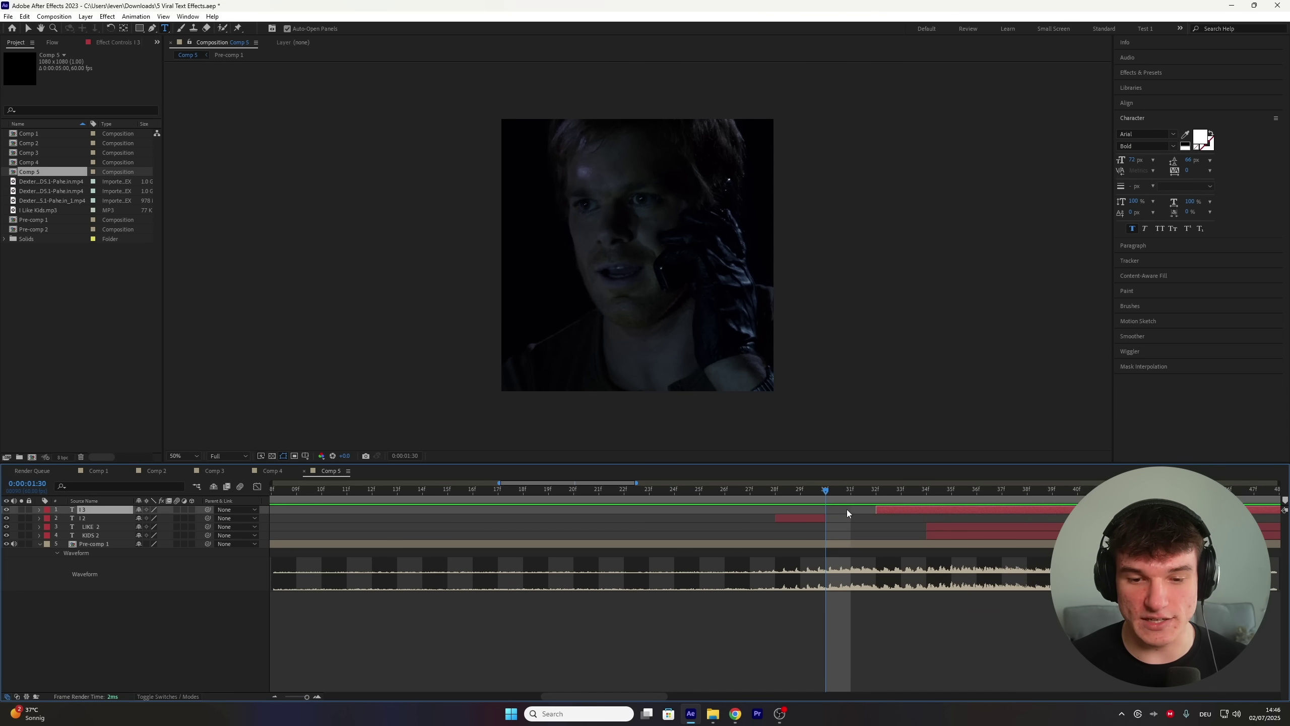
Step: Split the later I piece at 0:00:01:34, move its remainder to 0:00:01:36, and preview the flicker
left_click(871, 490)
left_click_drag(879, 488, 961, 509)
key("ctrl+shift+d")
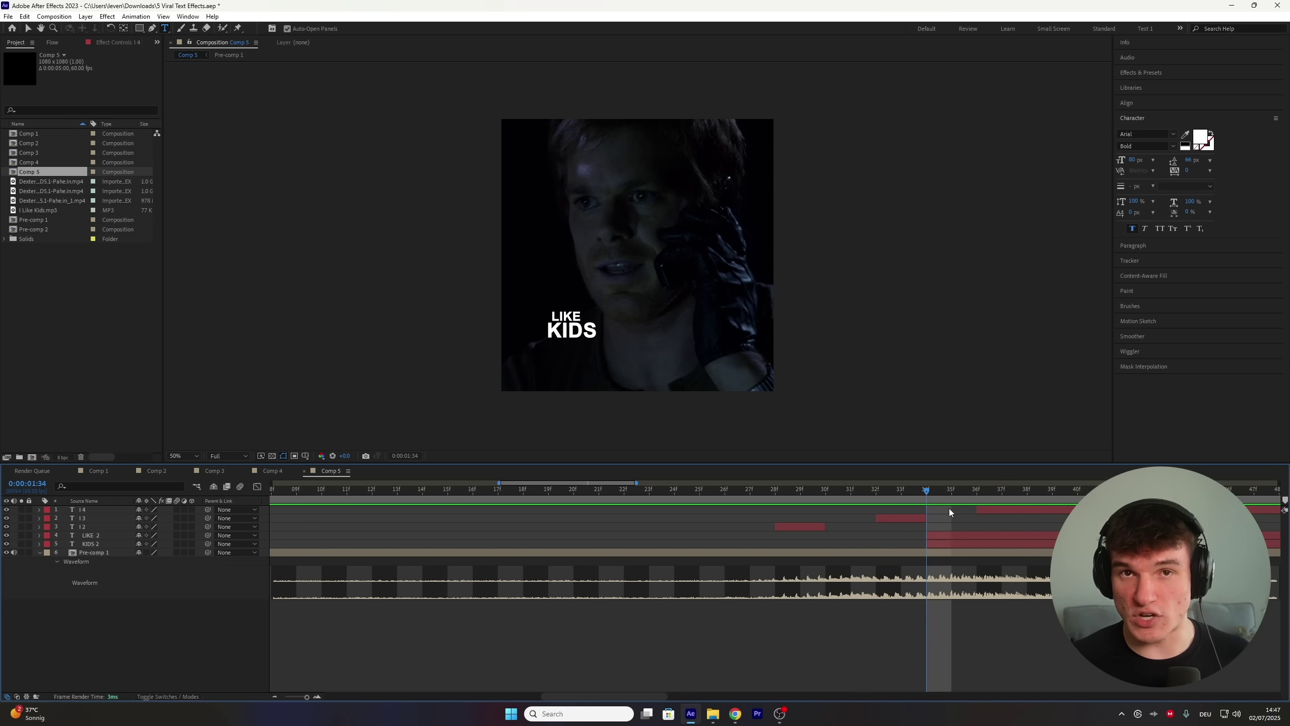
left_click(813, 529)
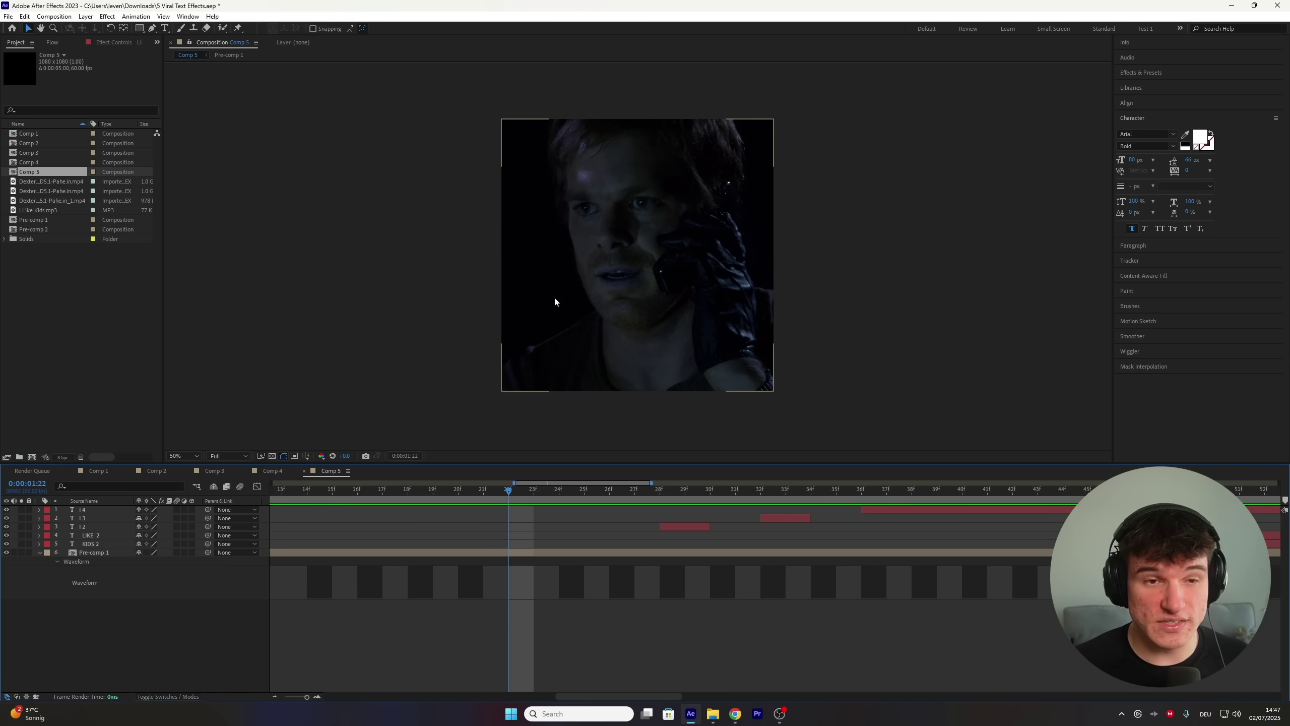
key("space")
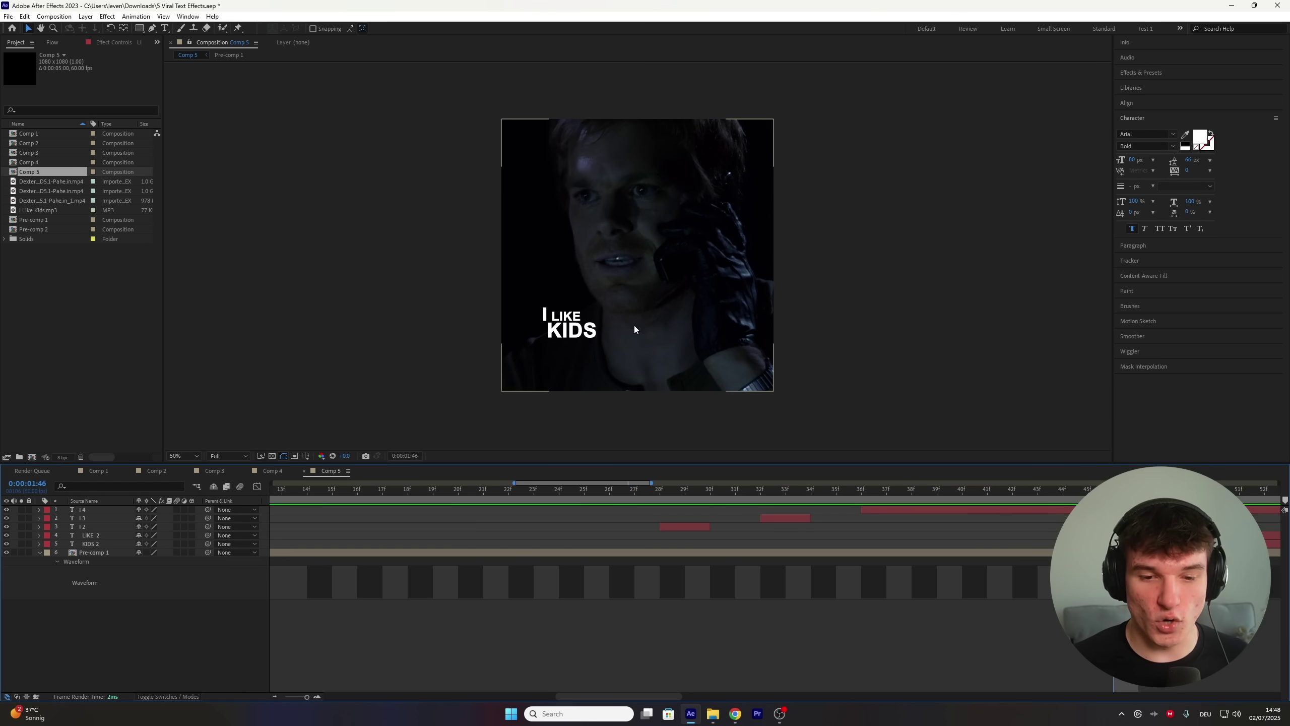
Step: Centre the anchor point of the middle I piece, unlink its scale and stretch only its width, keeping the height at 100%
left_click(787, 489)
left_click(785, 517)
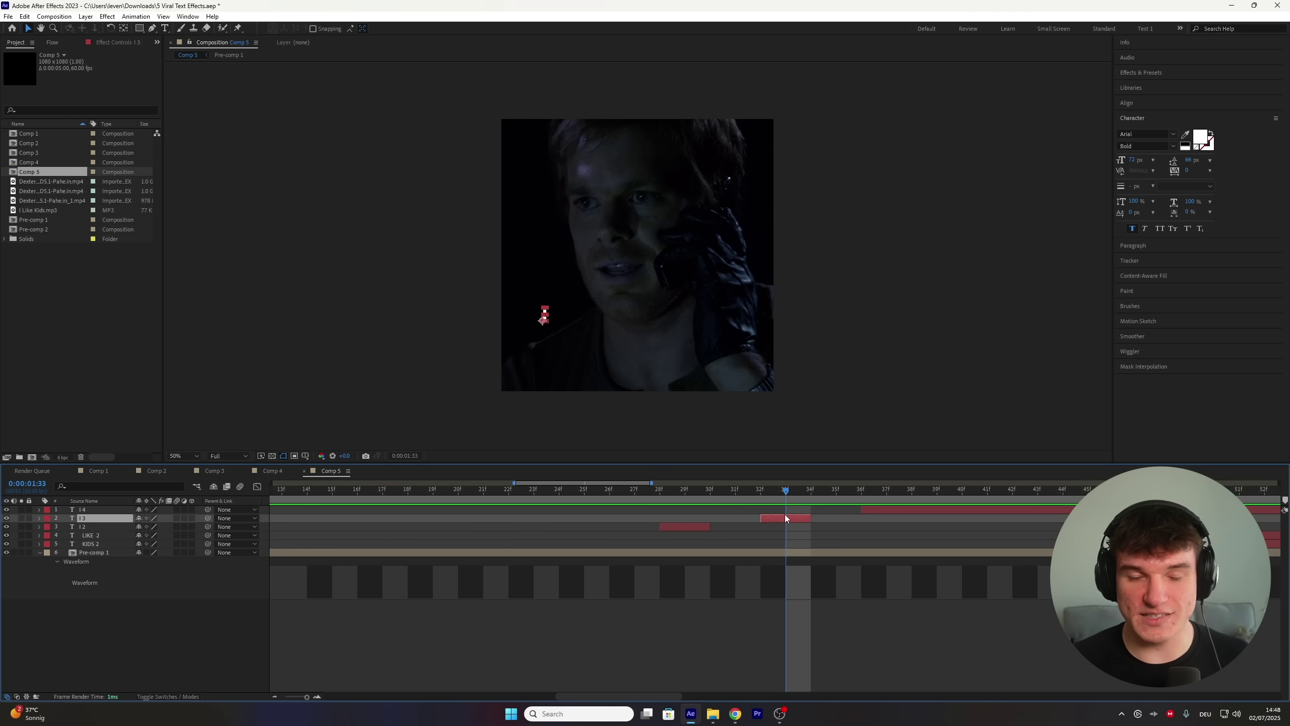
key("s")
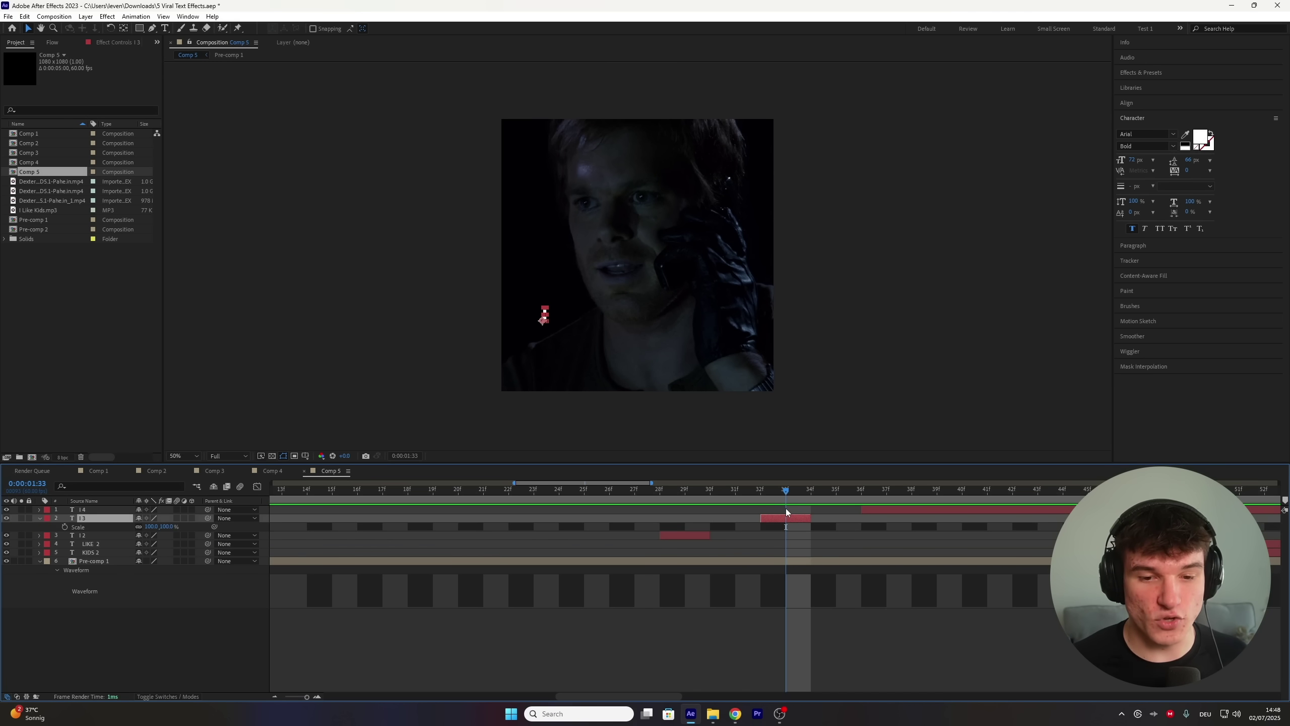
left_click(139, 527)
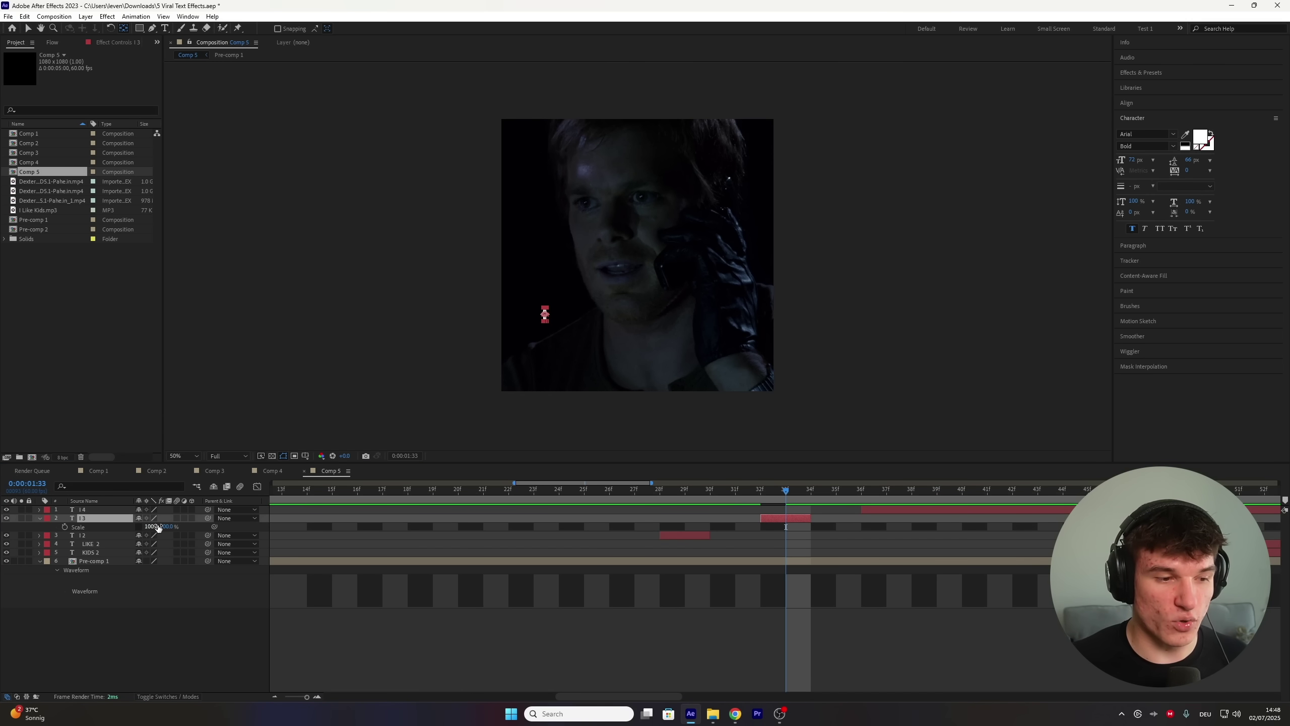
left_click_drag(157, 528, 251, 528)
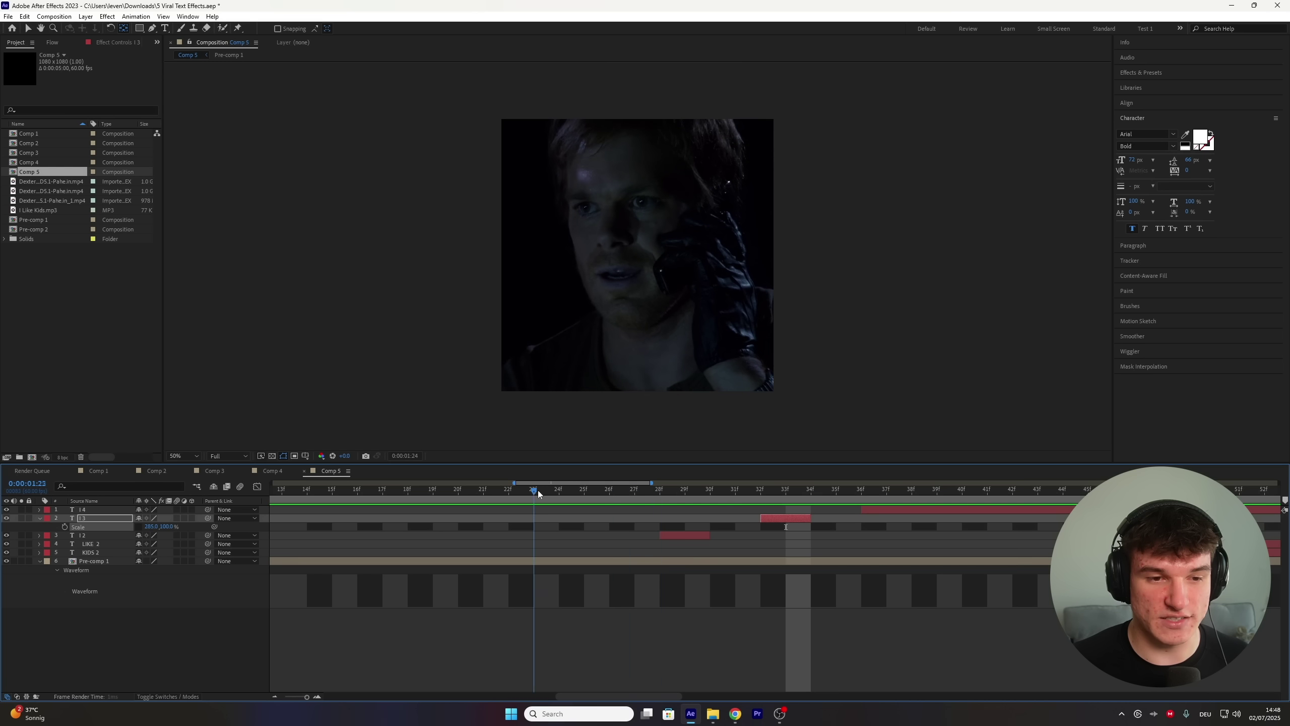
Step: Play back the I flicker from 0:00:01:22 and delay the KIDS layer to start at 0:00:01:57
left_click(508, 489)
left_click(498, 535)
key("space")
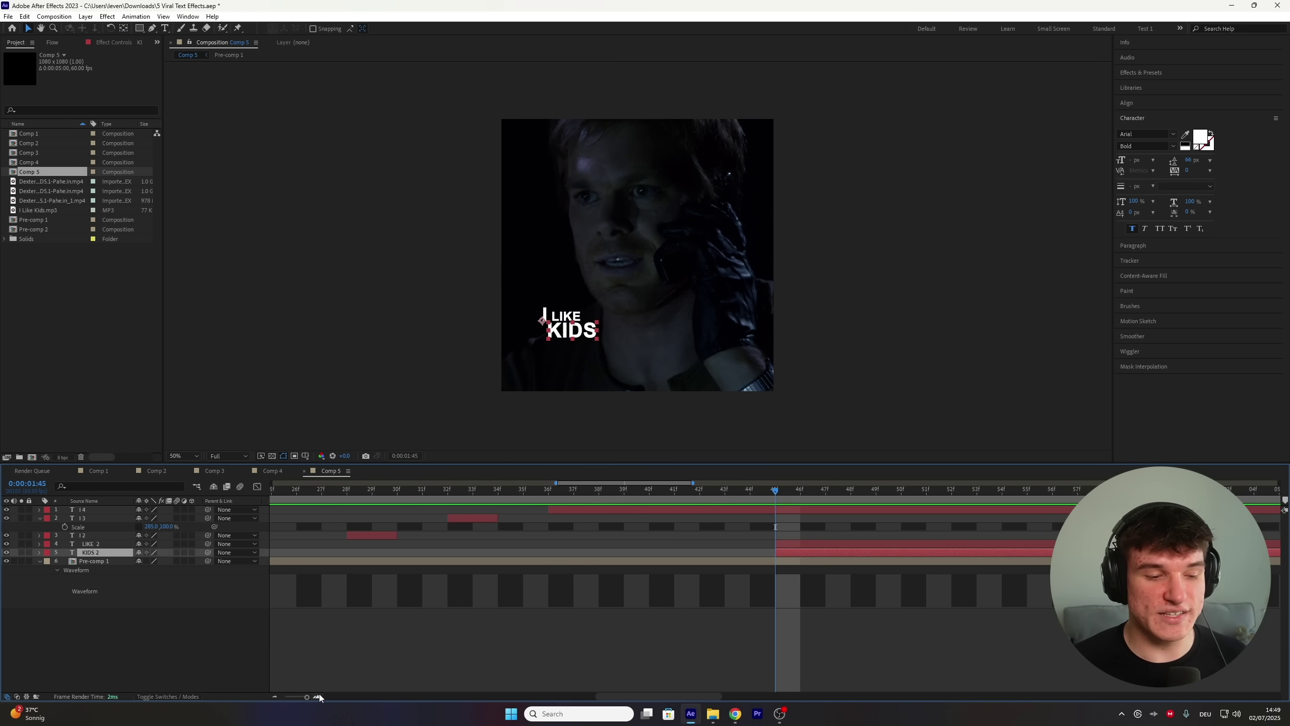
left_click_drag(307, 697, 303, 697)
left_click_drag(790, 550, 920, 541)
Step: Split the LIKE layer at 0:00:01:47 and move the later piece to start at 0:00:01:49
left_click(832, 545)
key("equal")
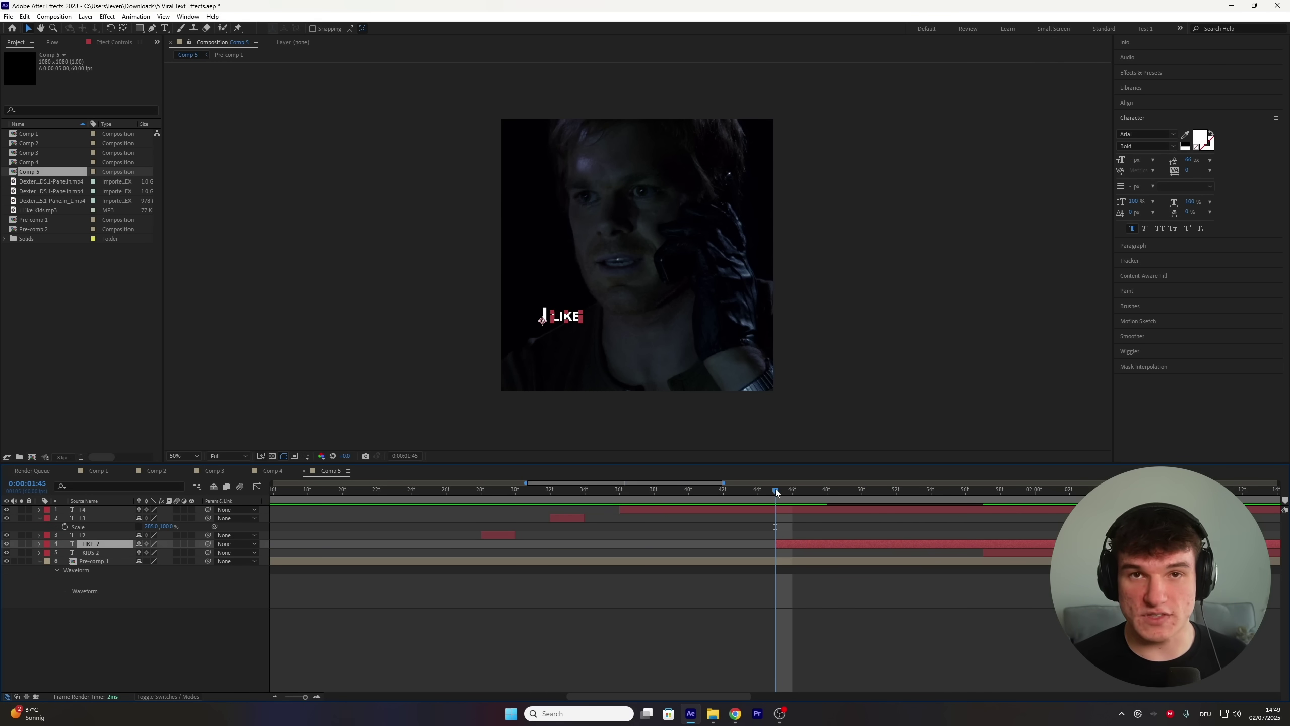
left_click_drag(776, 488, 805, 488)
key("ctrl+shift+d")
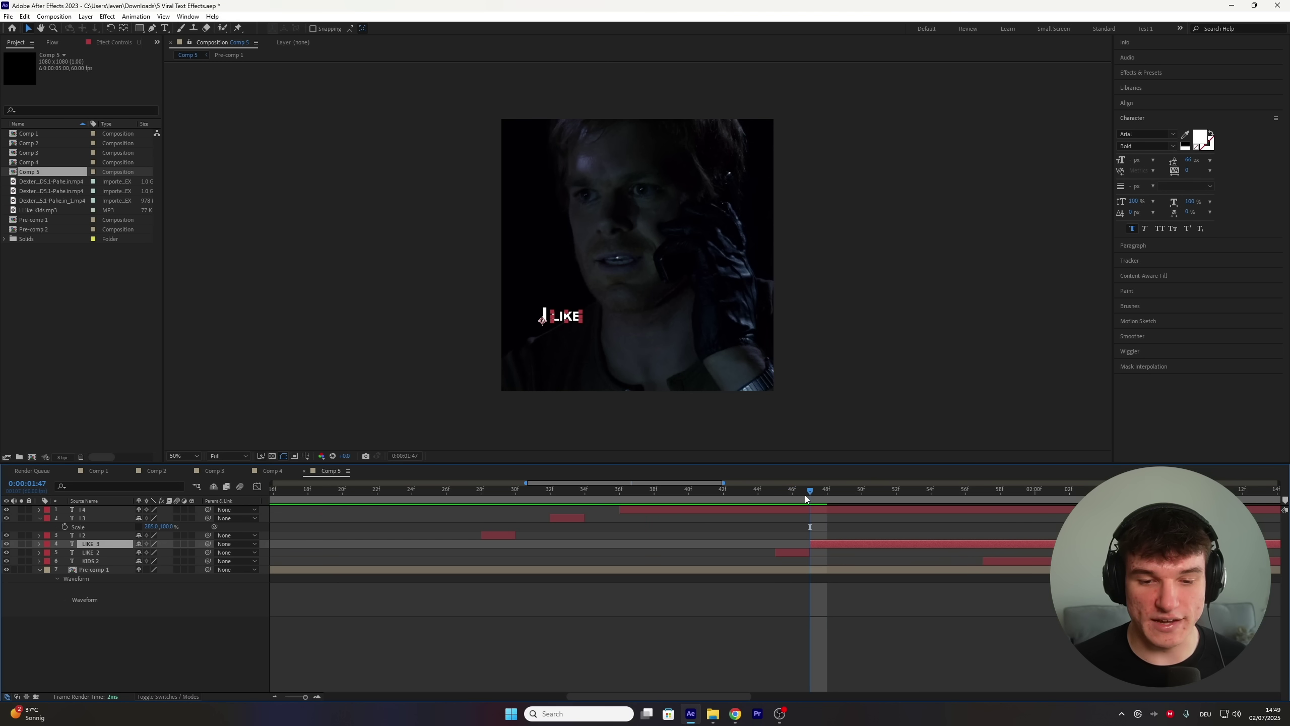
left_click_drag(814, 543, 844, 545)
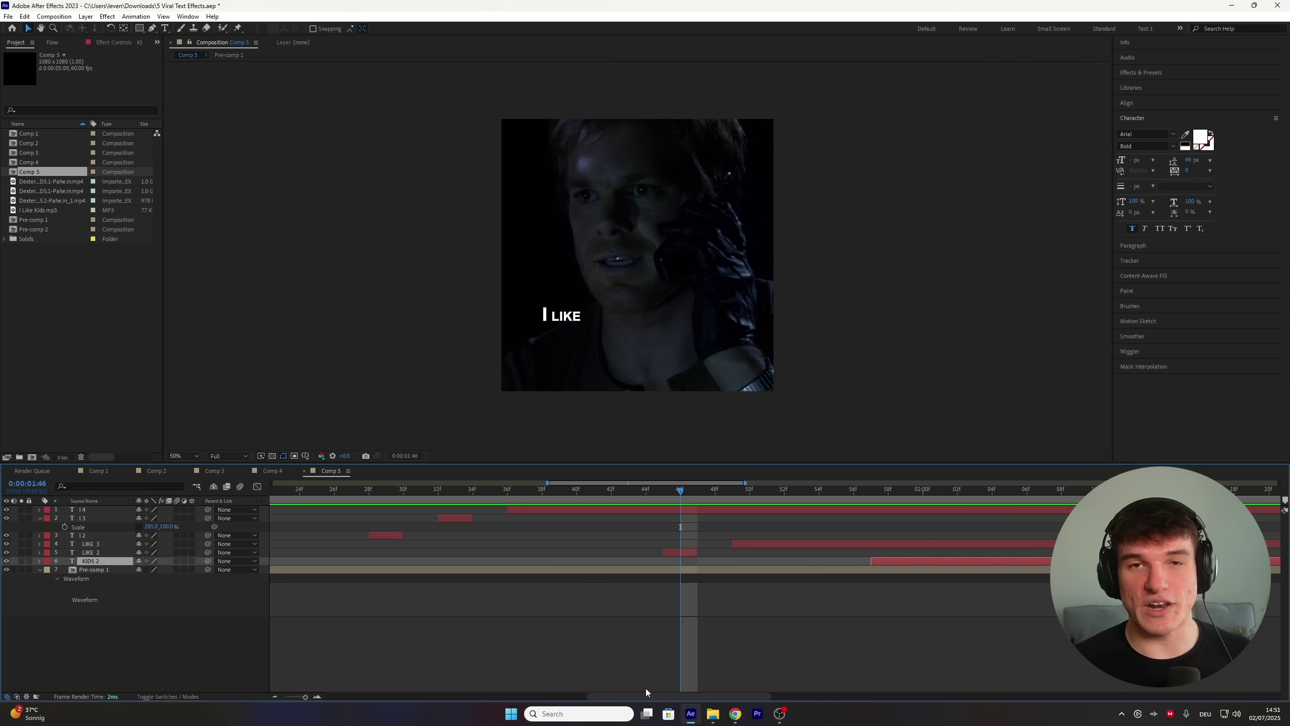
Step: Split the KIDS layer at 0:00:01:59 and move the later piece to start at 0:00:02:01
left_click_drag(661, 697, 684, 695)
left_click(748, 489)
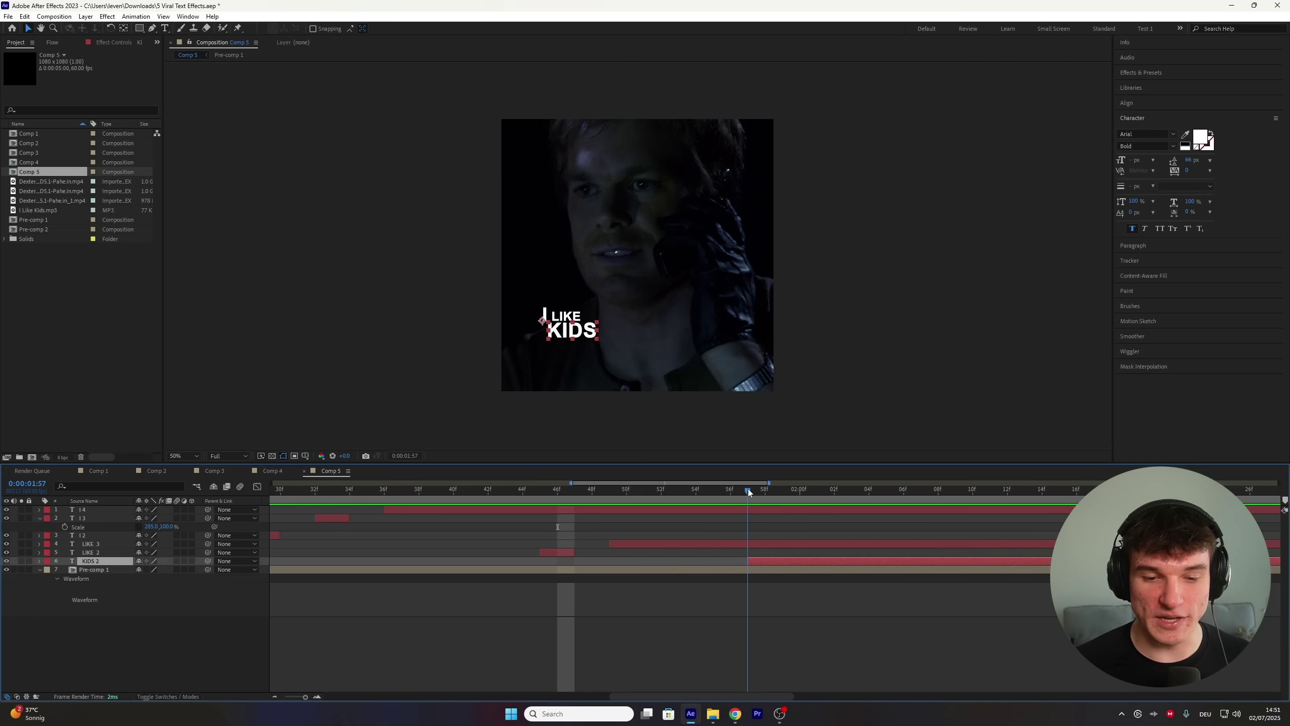
left_click_drag(752, 489, 774, 497)
key("ctrl+t")
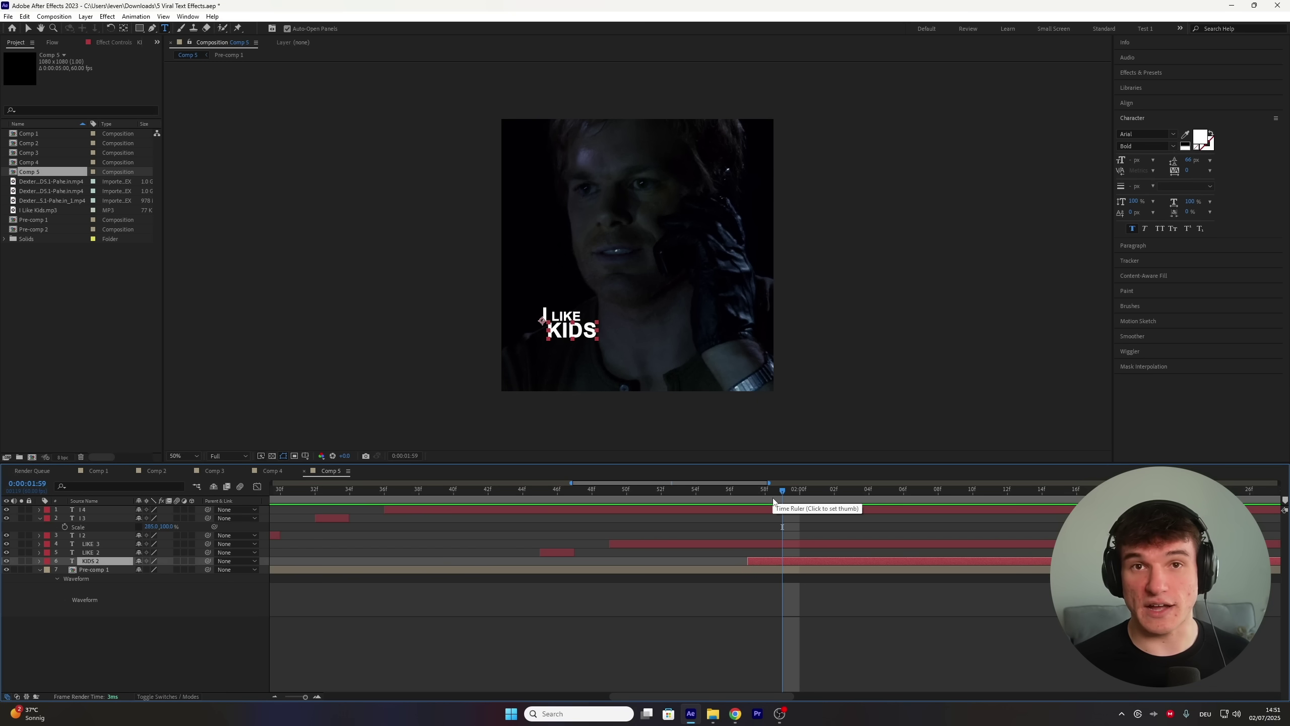
key("ctrl+shift+d")
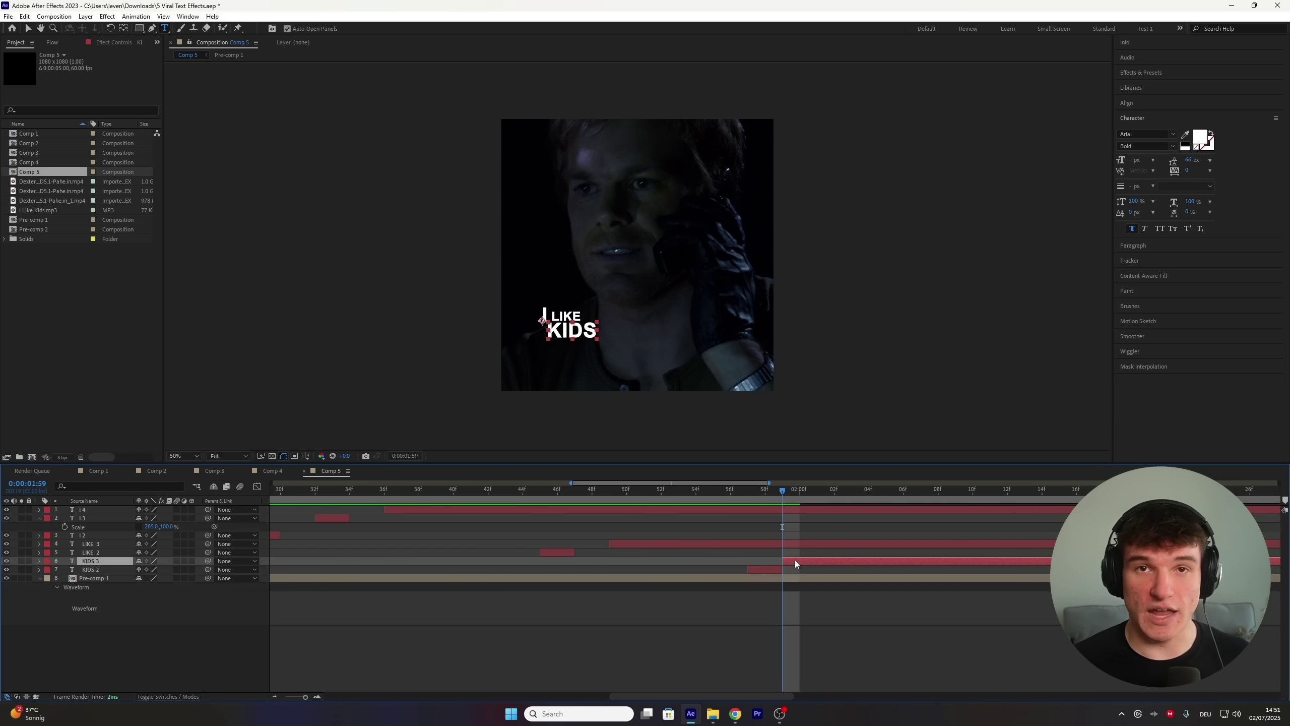
left_click_drag(795, 560, 810, 560)
Step: Split the later KIDS piece at 0:00:02:03 and move its remainder to start at 0:00:02:05
left_click_drag(817, 492, 849, 498)
key("ctrl+shift+d")
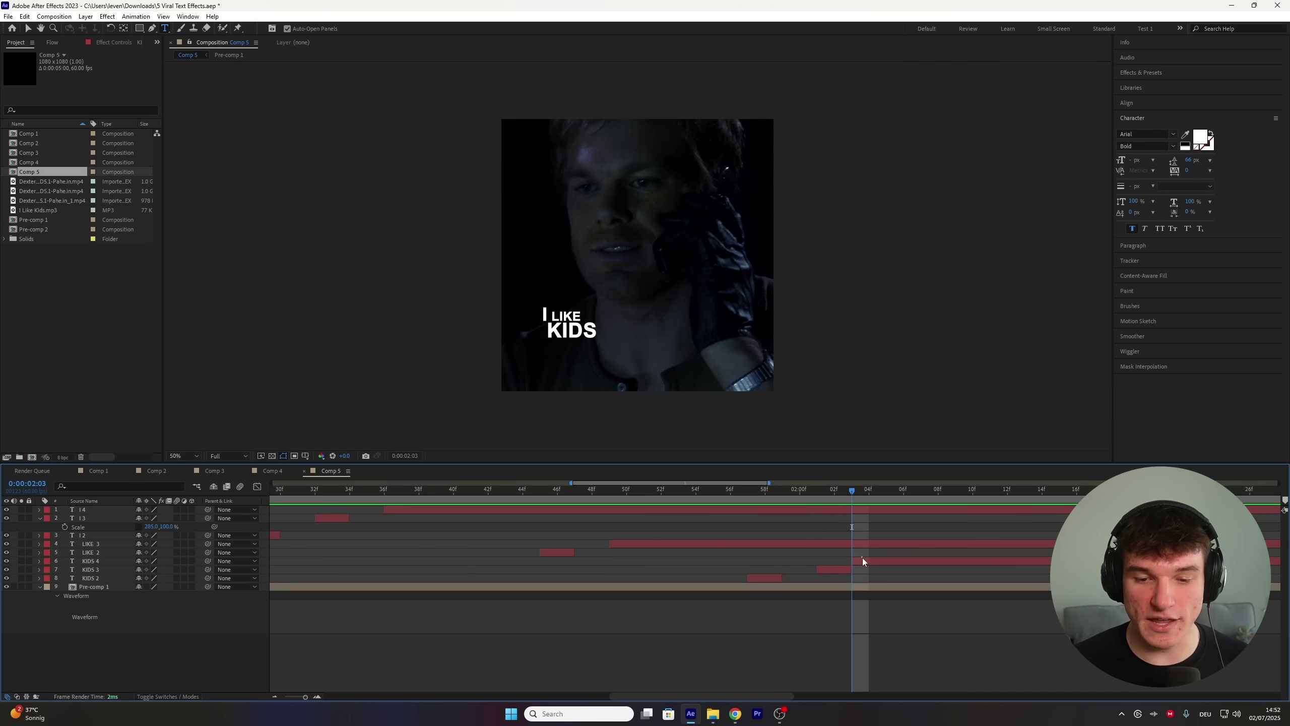
left_click_drag(862, 560, 895, 559)
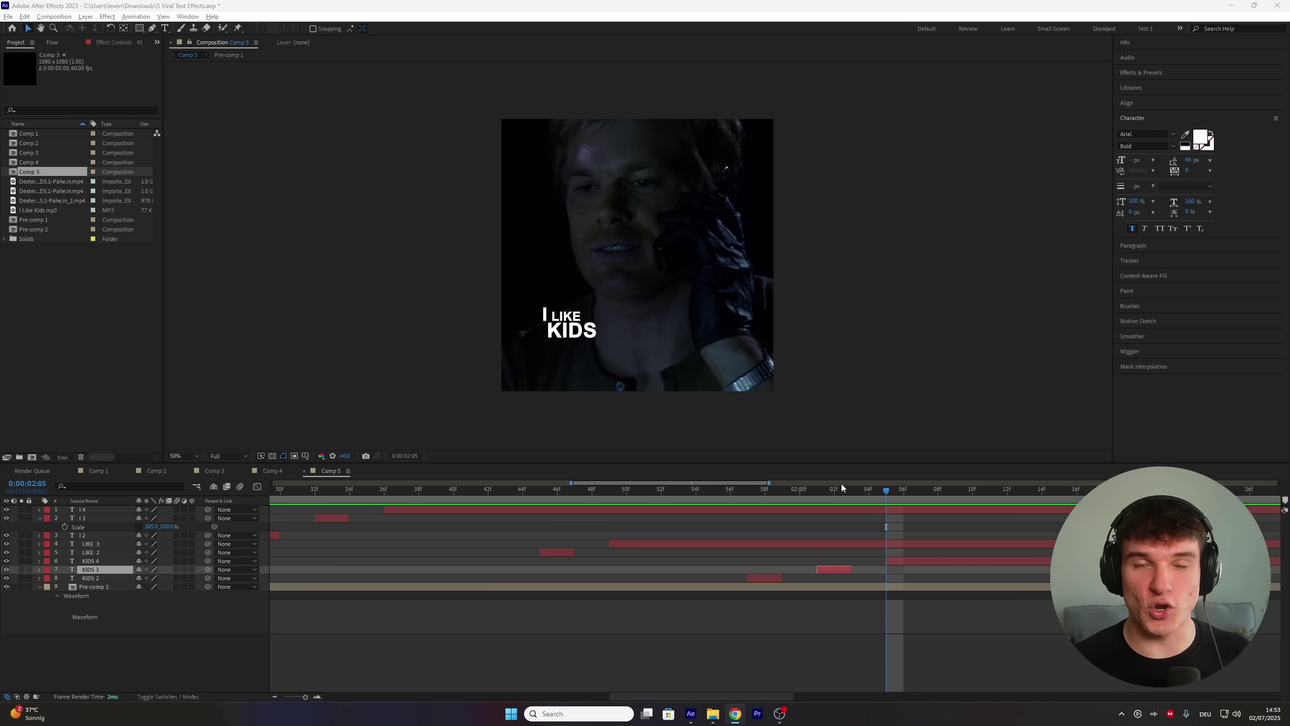
Step: Stretch the middle KIDS piece horizontally to about twice its width through its Scale property
left_click(841, 484)
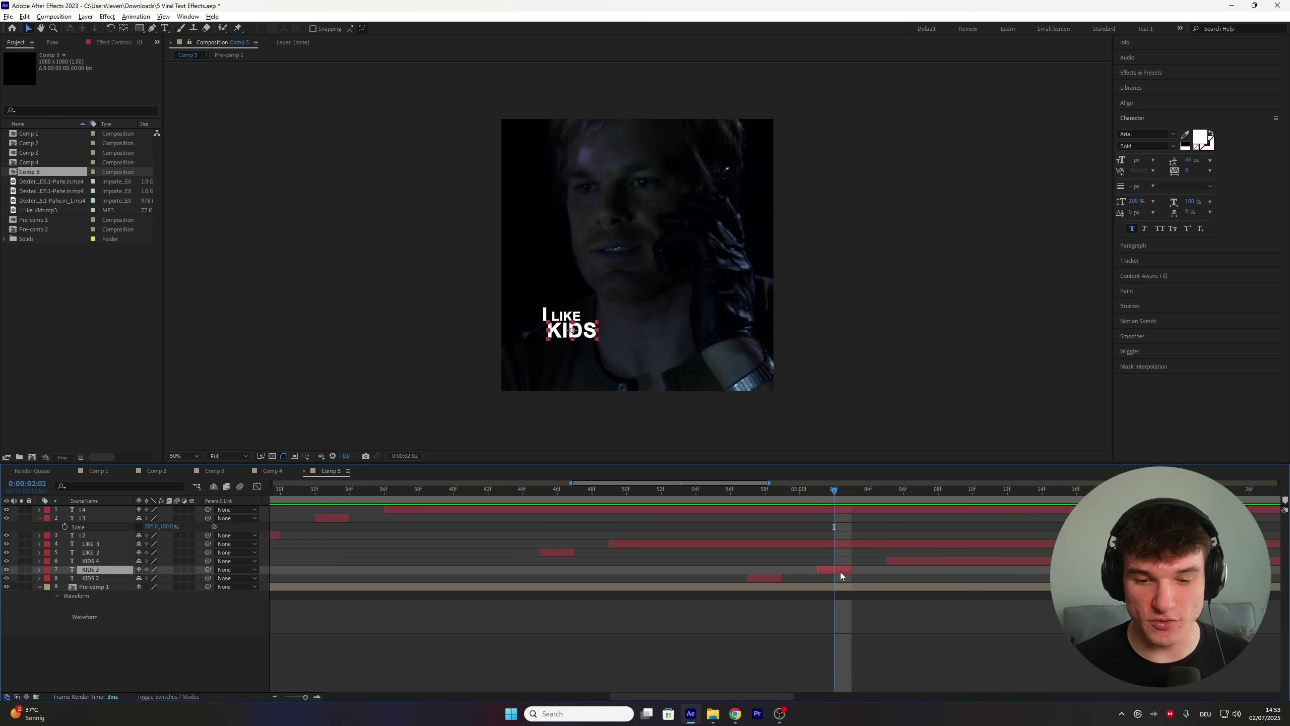
key("w")
key("s")
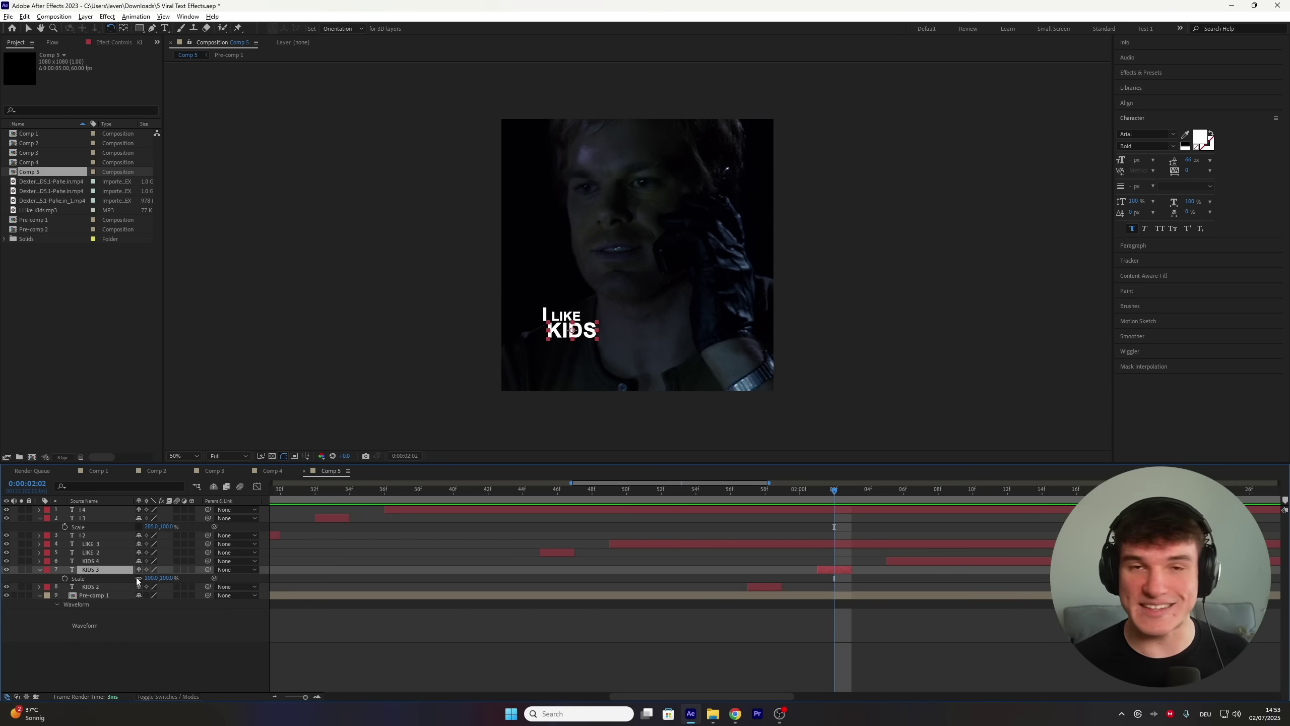
left_click_drag(151, 578, 182, 579)
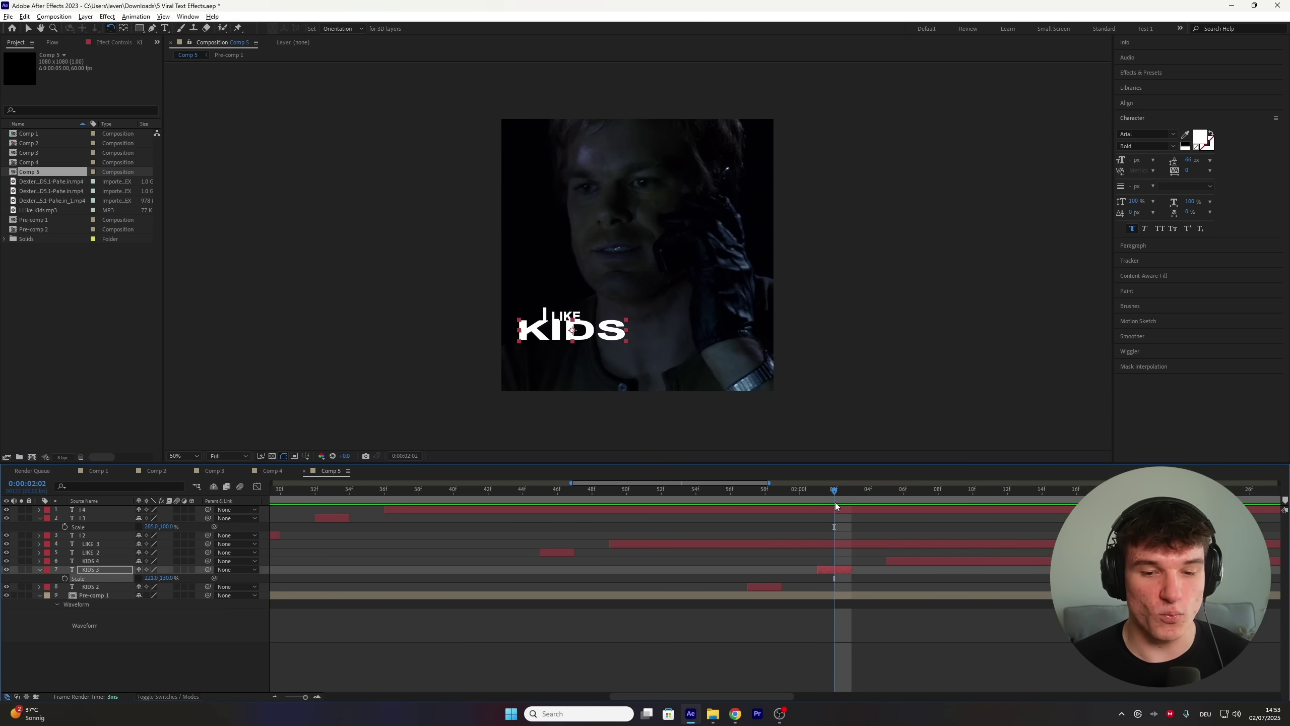
Step: Play back the flickering word sequence from 0:00:01:31
left_click_drag(805, 504, 305, 522)
key("space")
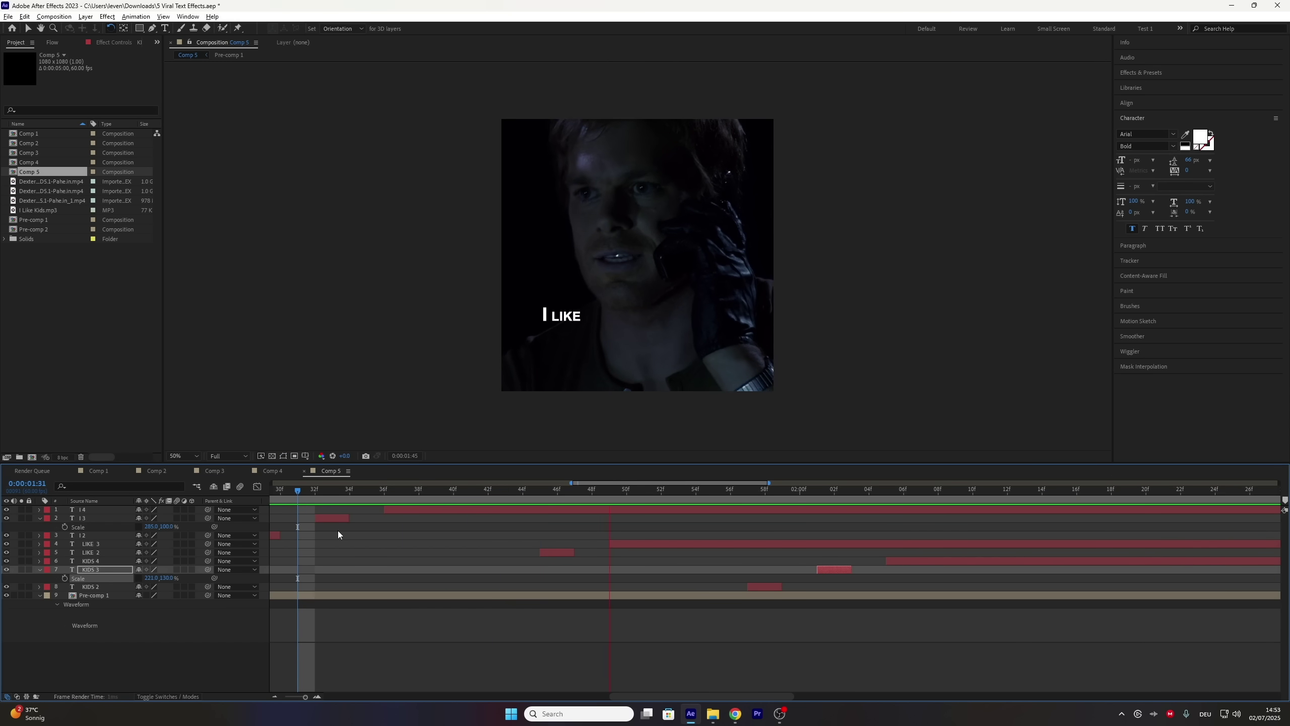
key("space")
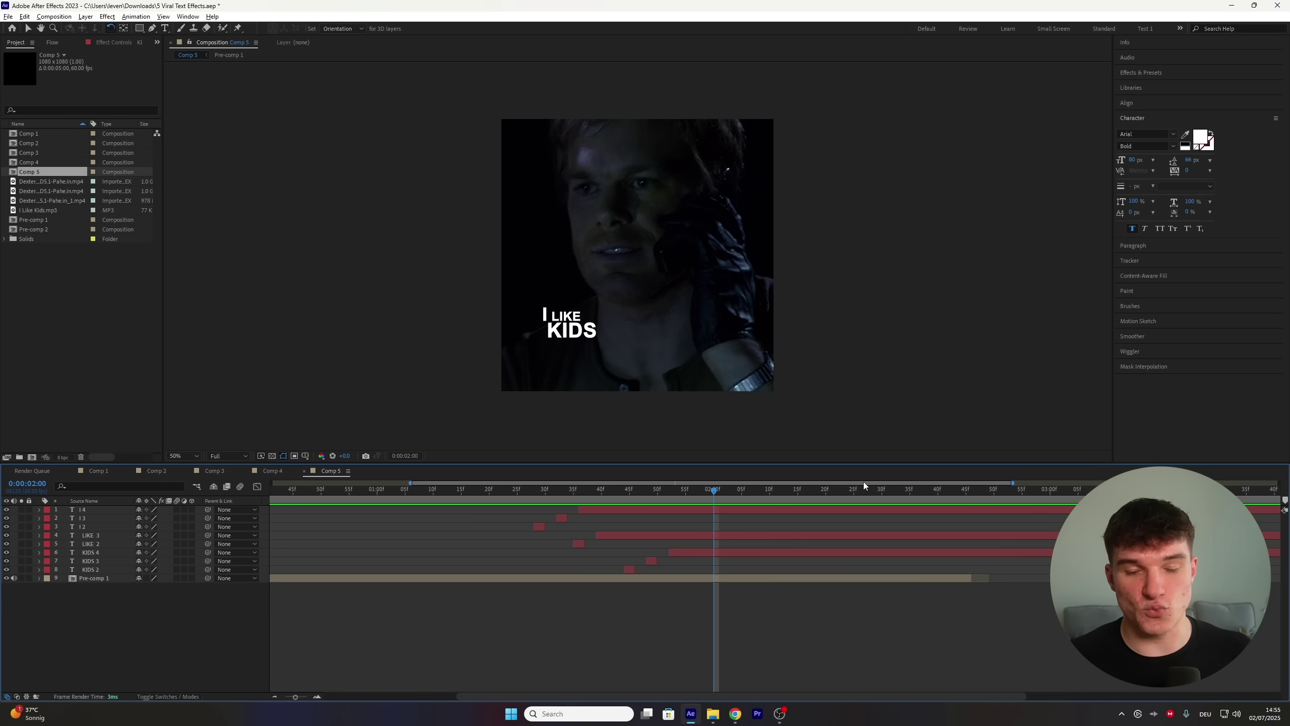
Step: Split the topmost I layer at 0:00:02:35
left_click_drag(893, 496, 909, 494)
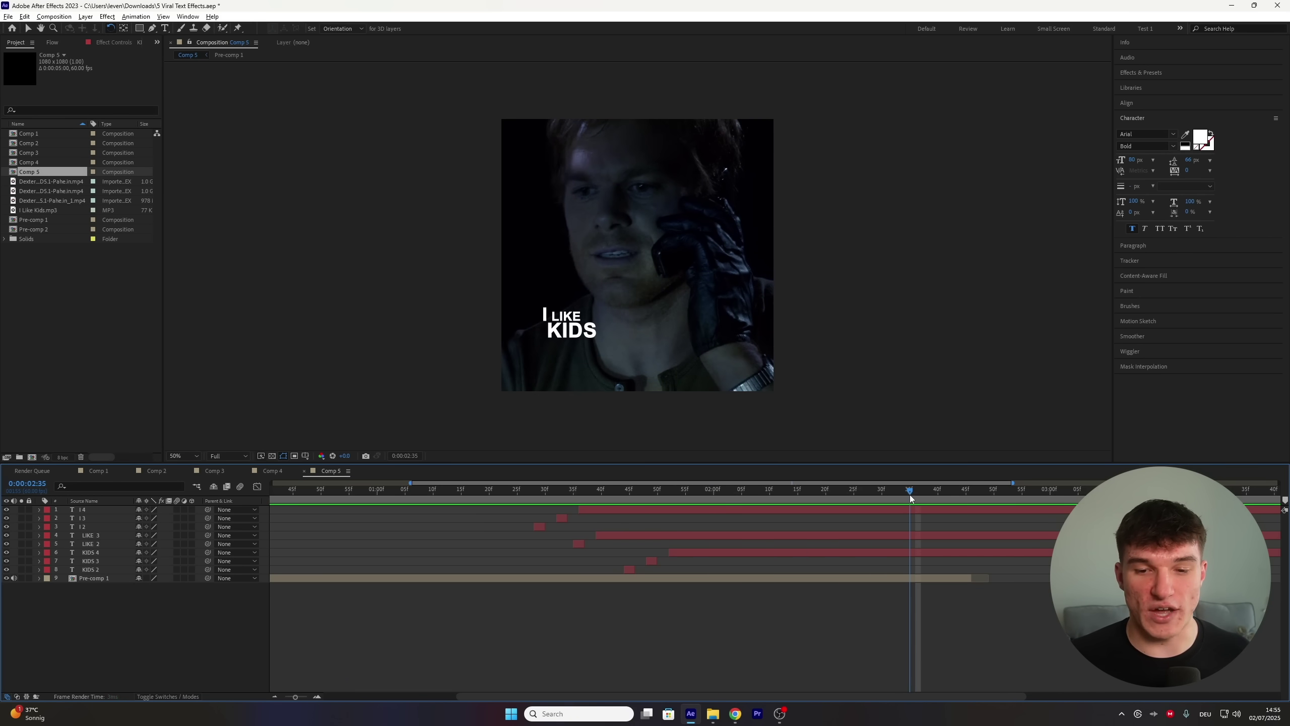
left_click_drag(295, 697, 305, 696)
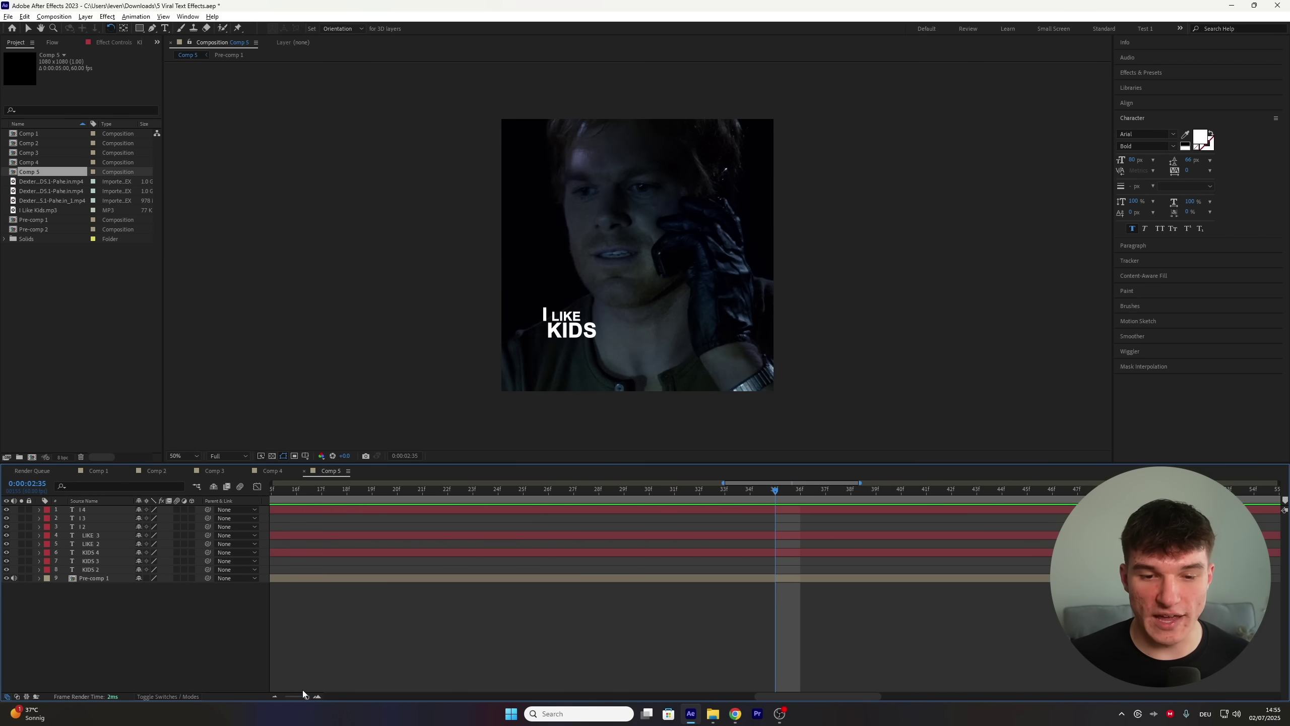
left_click(782, 508)
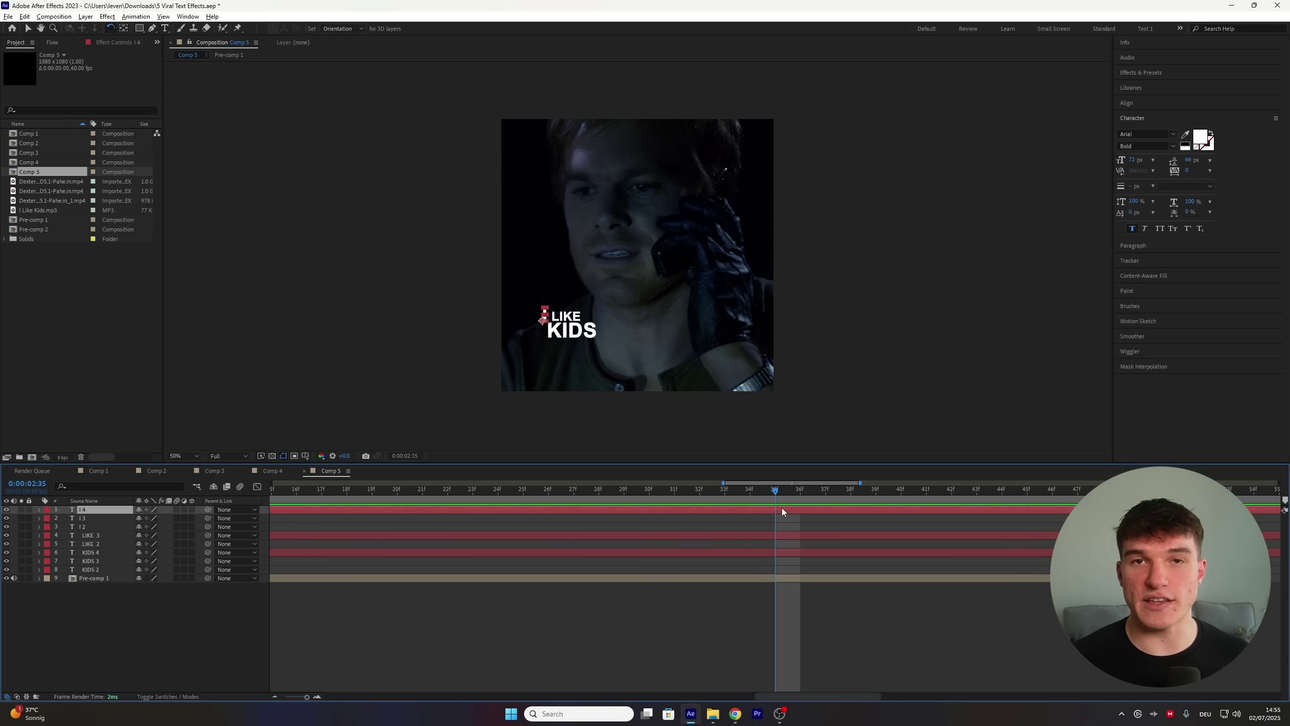
key("ctrl+shift+d")
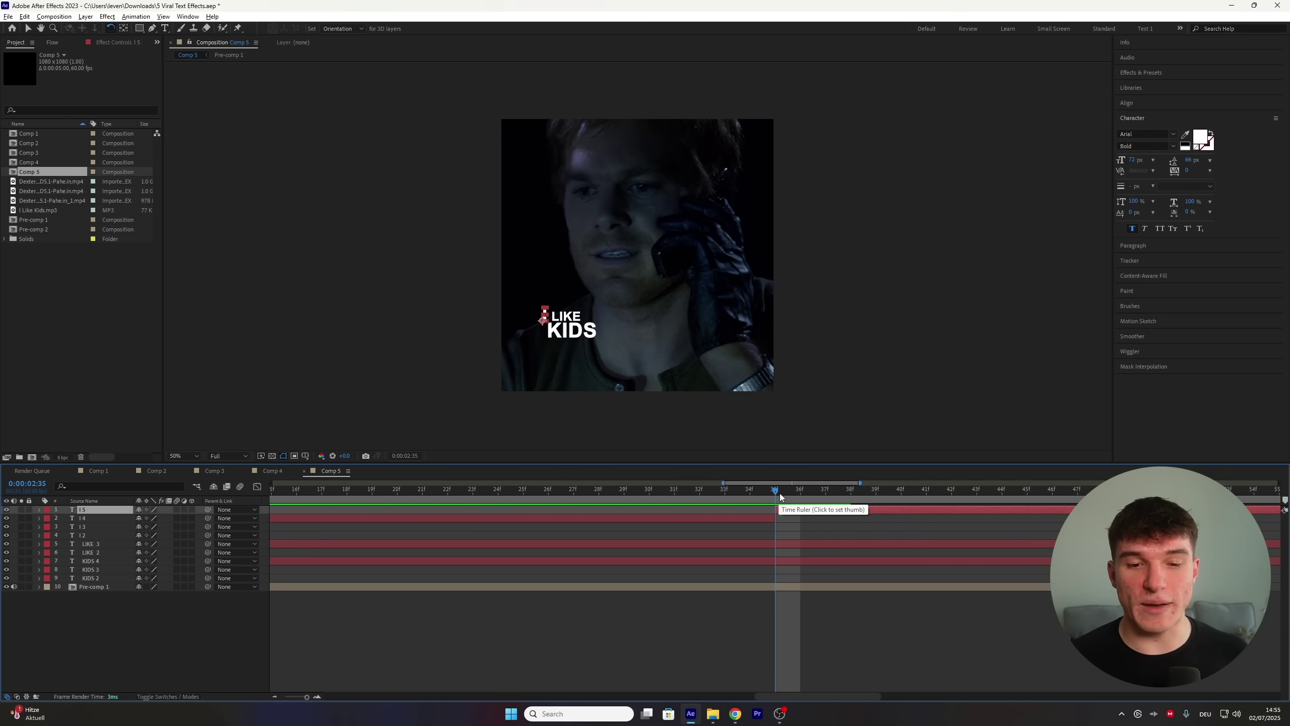
Step: Split the later I piece again at 0:00:02:37 and delete the part after that time
left_click(807, 498)
key("Page_Down")
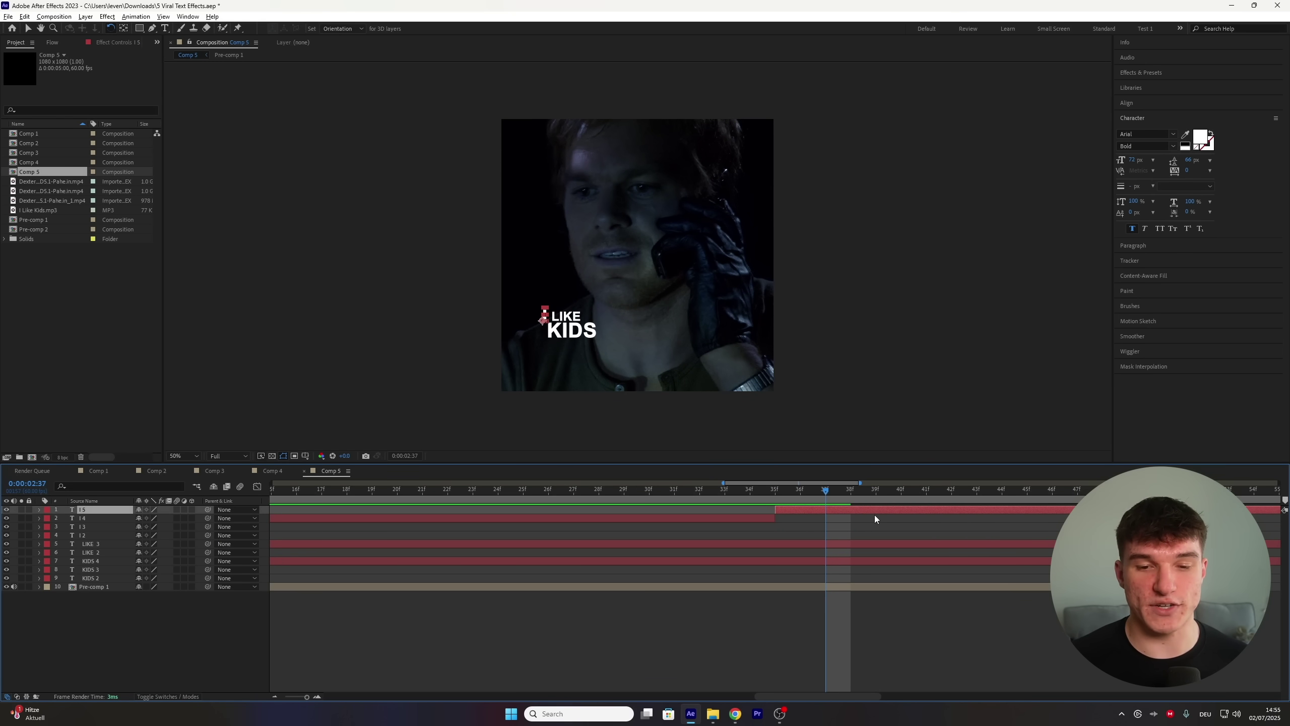
key("ctrl+shift+d")
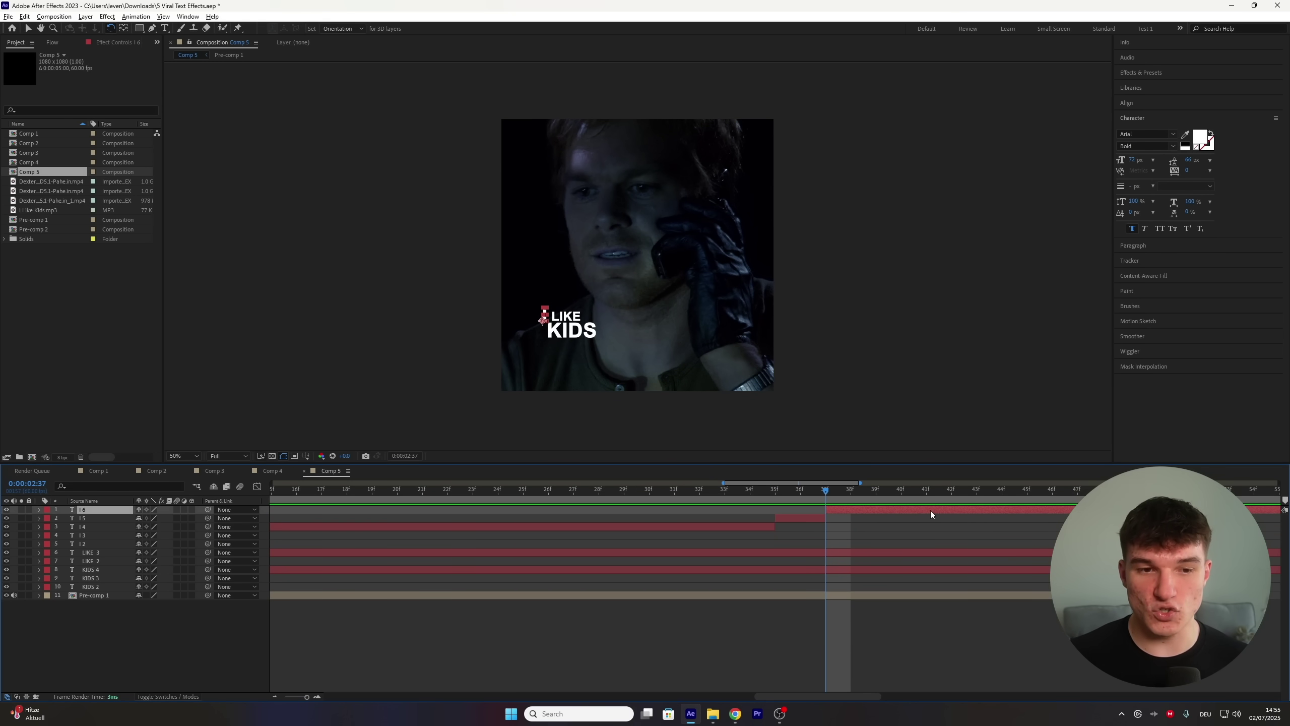
key("Delete")
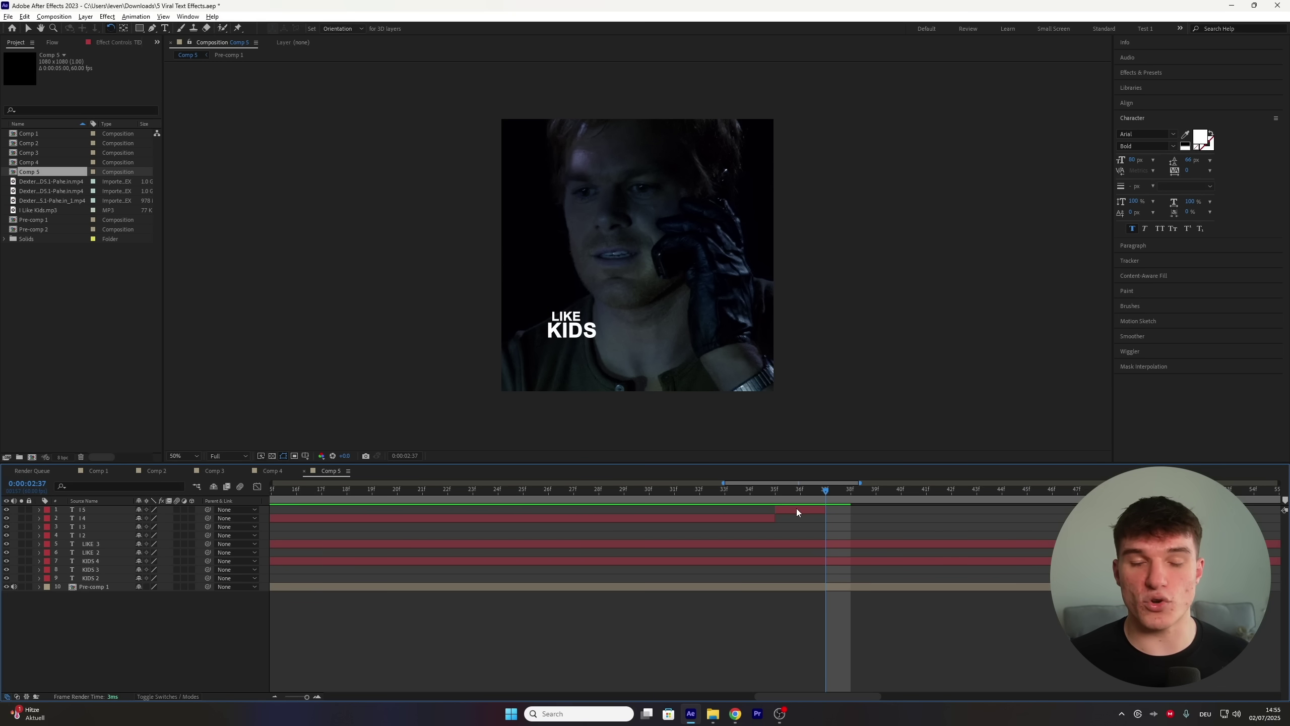
Step: Move the short I piece to start at 0:00:02:37 and scrub through the resulting flicker
left_click_drag(796, 508, 814, 509)
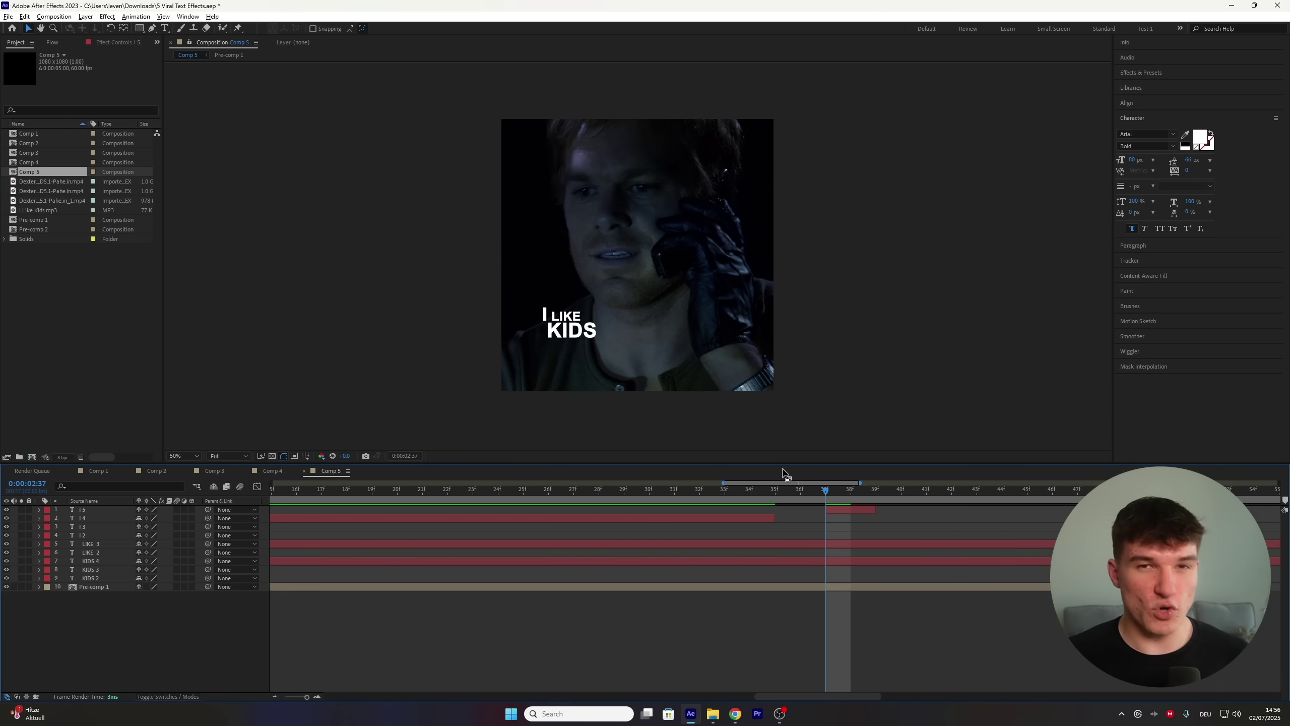
left_click_drag(785, 487, 575, 487)
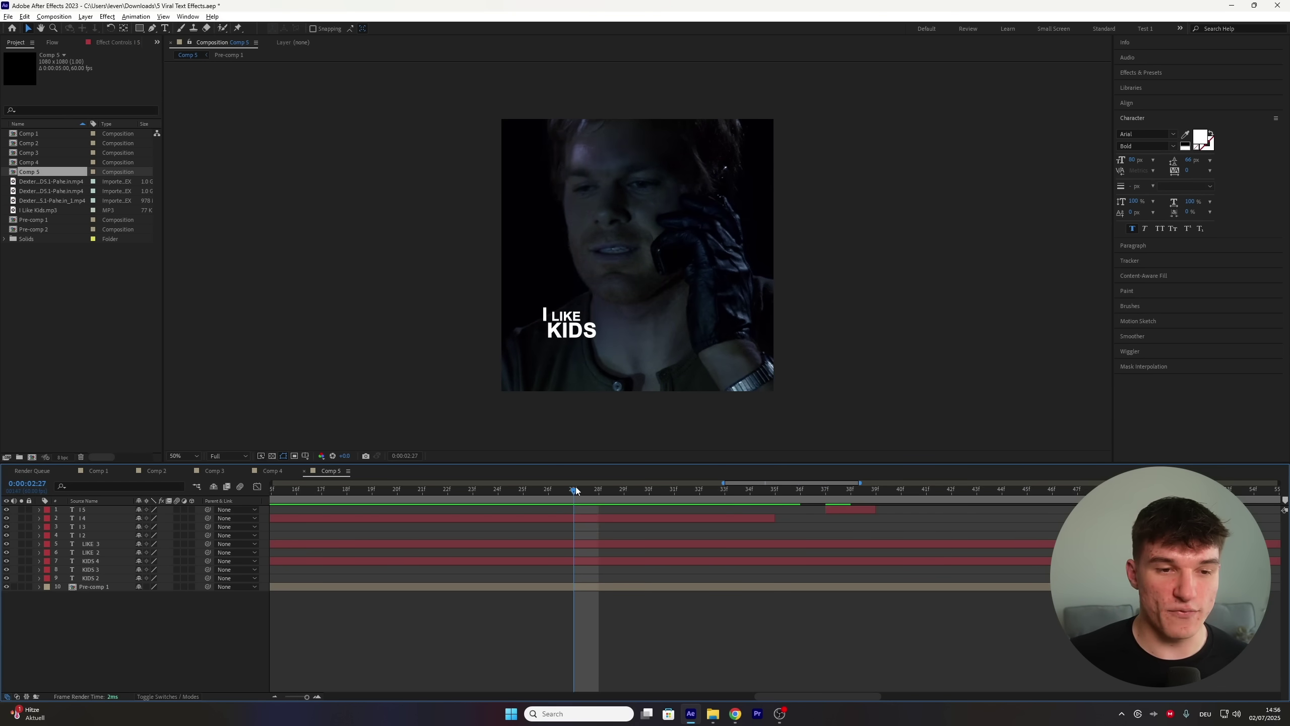
left_click(824, 488)
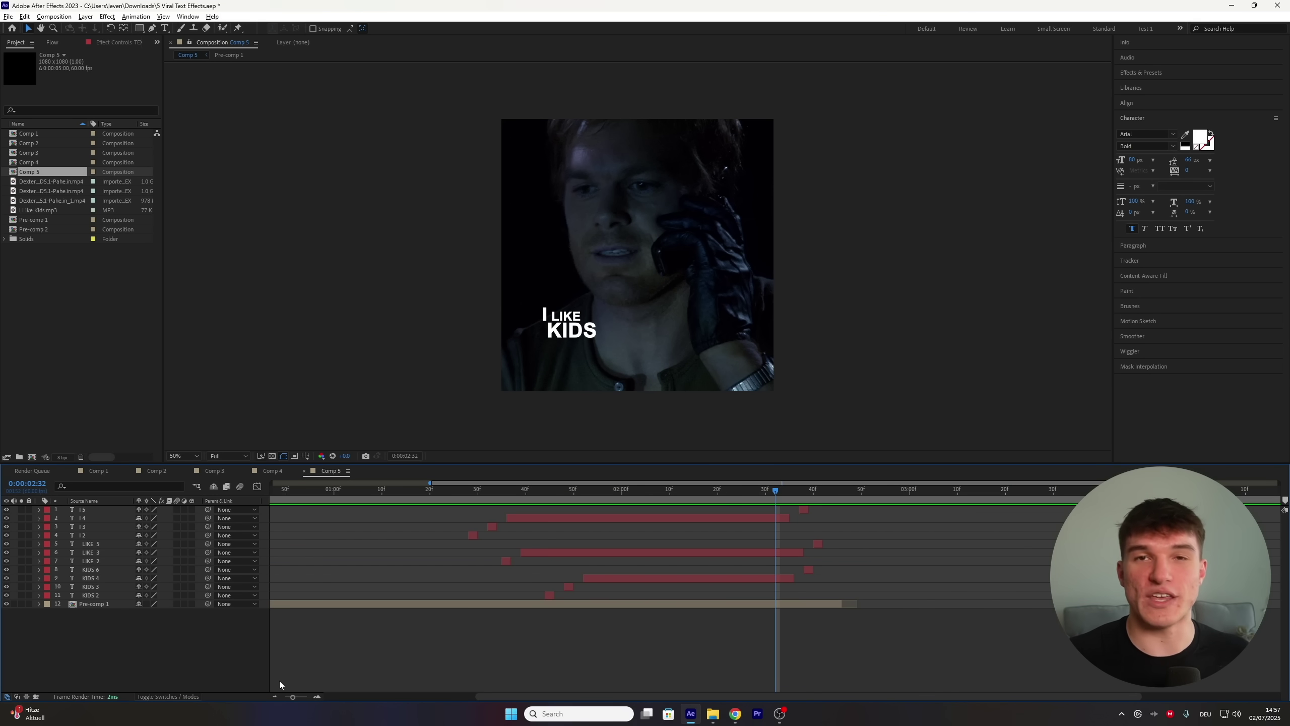
Step: Pre-compose all the I, LIKE and KIDS text pieces into Pre-comp 3, with its duration adjusted to the selected layers' time span
left_click(809, 510)
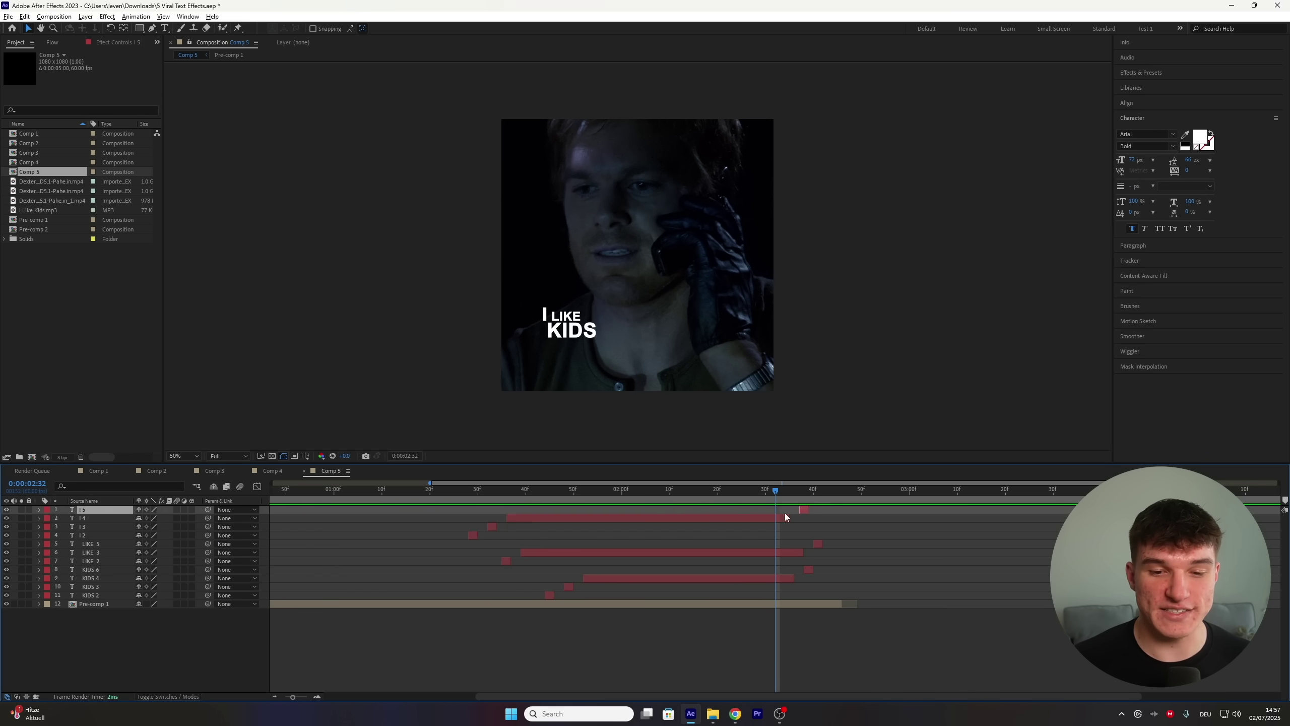
left_click(546, 595, "shift")
right_click(571, 552)
left_click(607, 484)
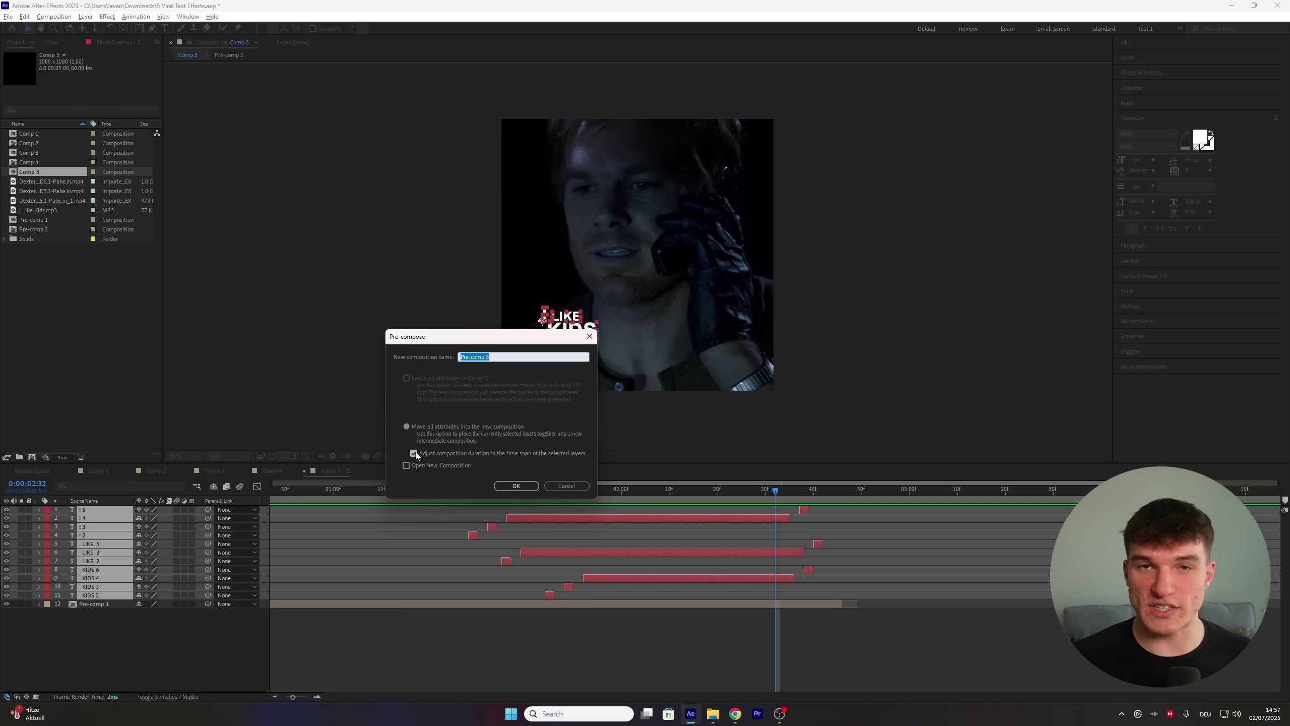
left_click(511, 486)
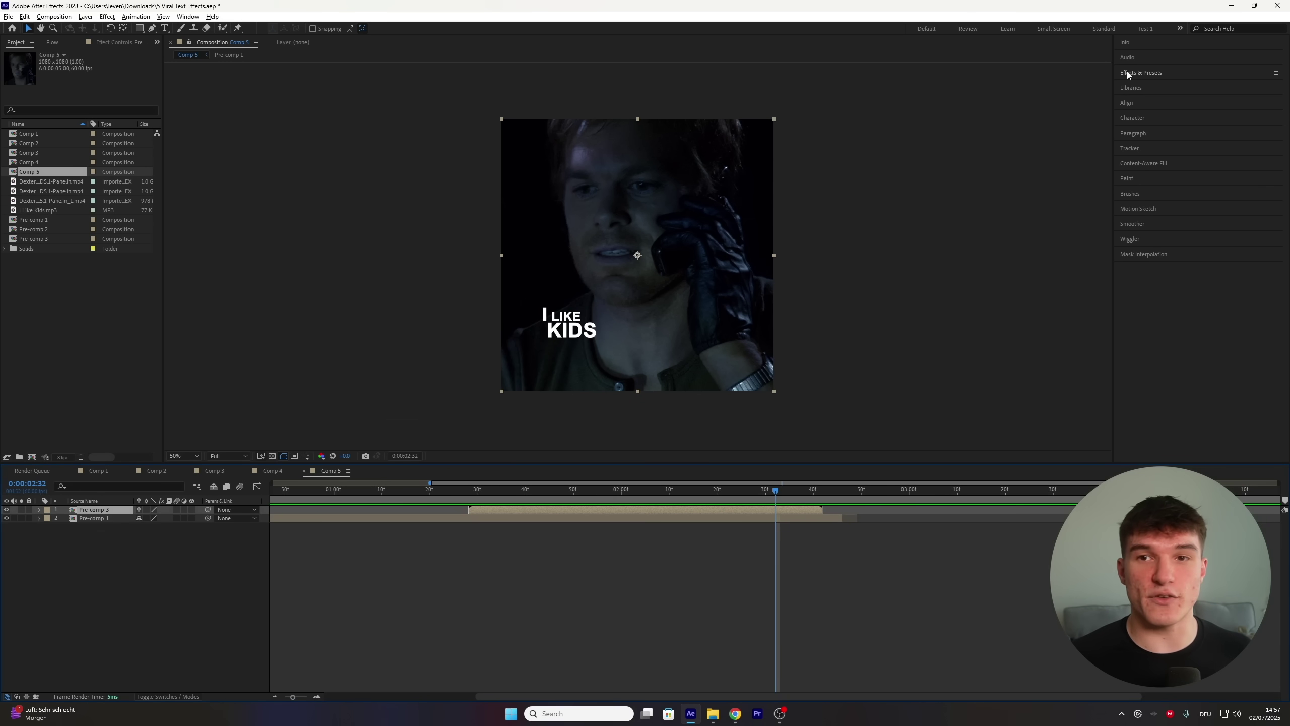
Step: Find the Pixel Motion Blur effect and apply it to the Pre-comp 3 text layer
left_click(1142, 72)
left_click(1140, 84)
type("pixel motion")
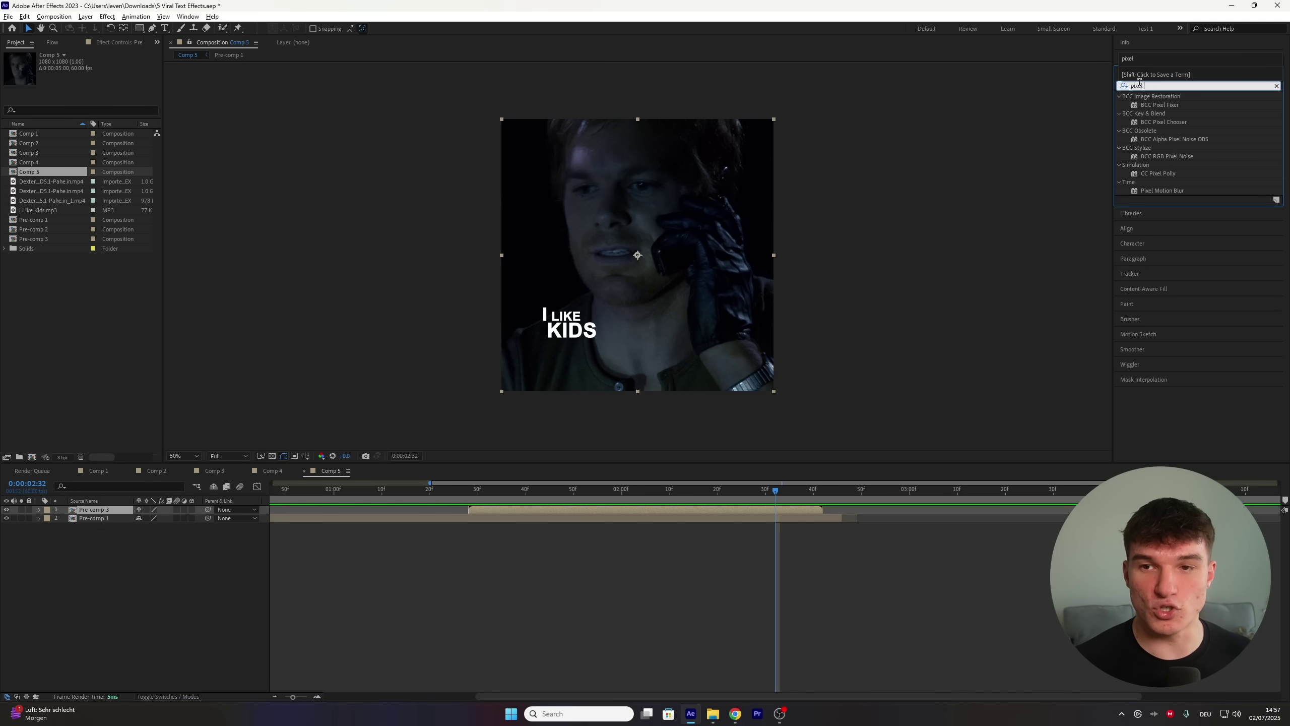
left_click(1164, 107)
left_click_drag(1164, 113, 739, 513)
mouse_move(495, 491)
left_mouse_down()
mouse_move(511, 494)
mouse_move(500, 491)
left_mouse_up()
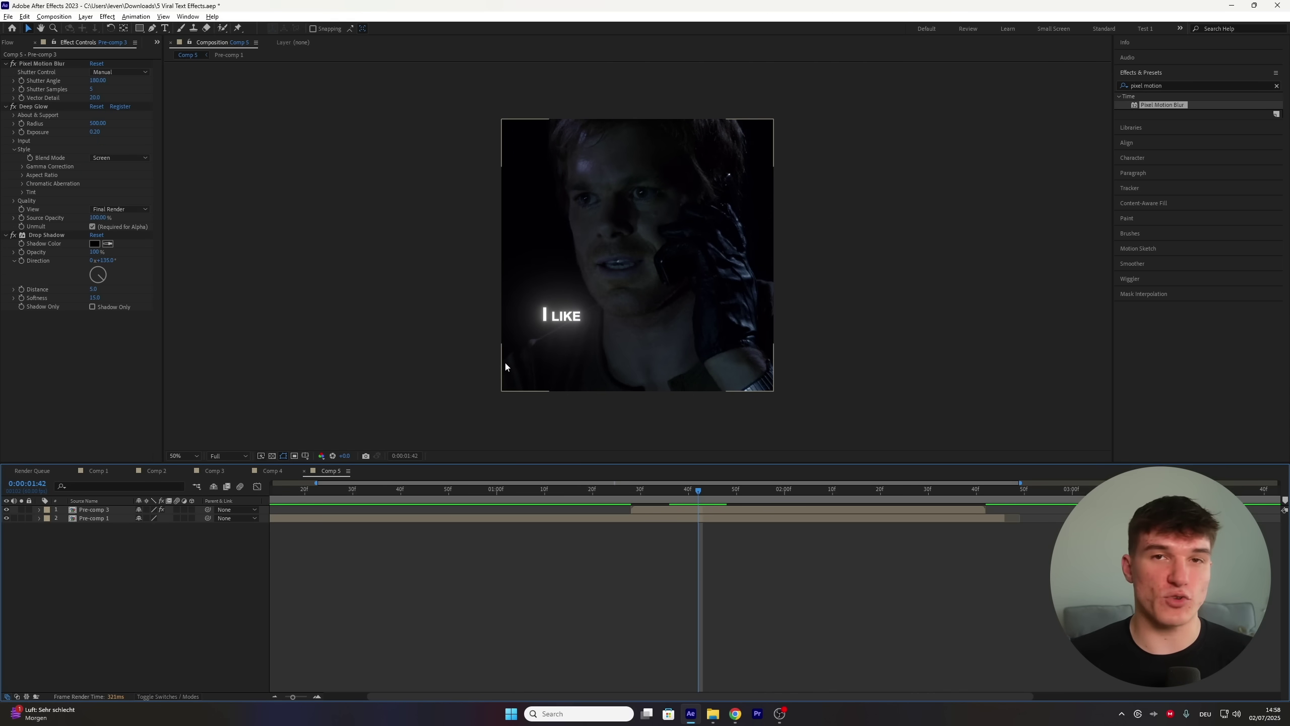
Step: Make Pre-comp 3 a 3D layer and tilt it through its X and Y rotation, with a Z rotation of -3°
left_click(506, 366)
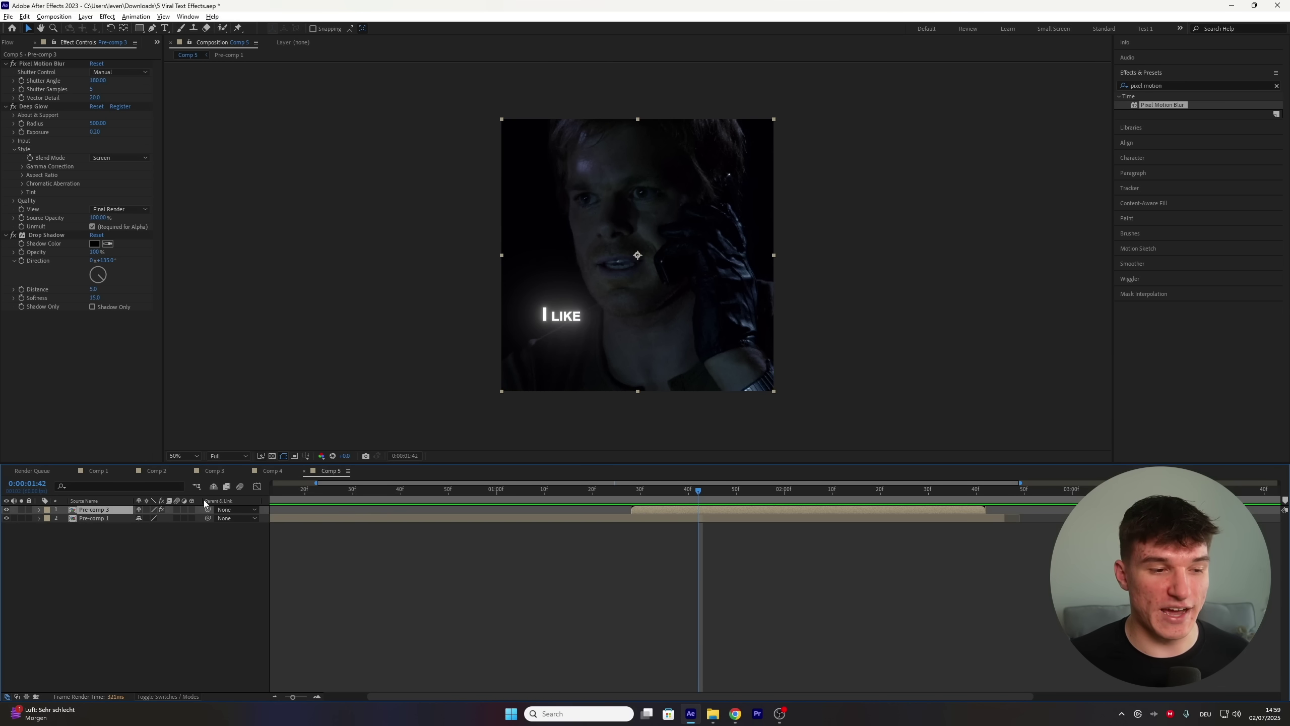
left_click(193, 509)
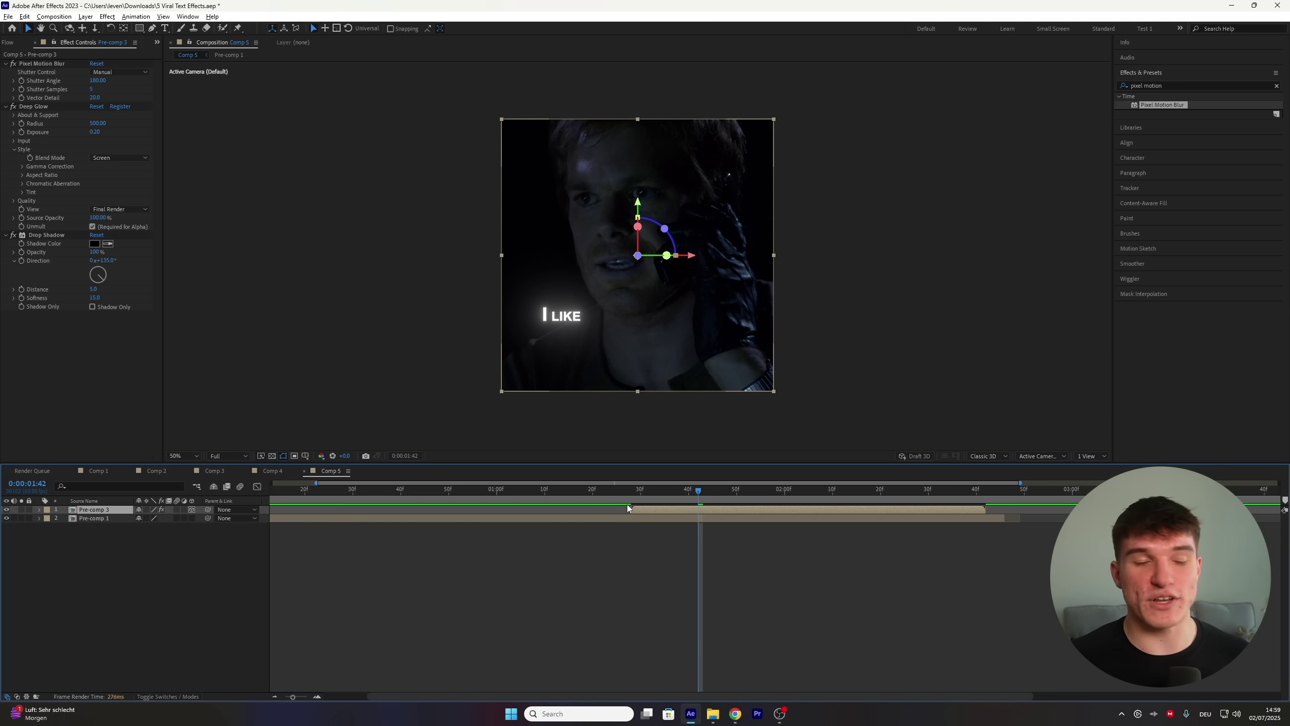
key("r")
left_click_drag(157, 529, 145, 538)
left_click(147, 544)
type("-3")
key("Return")
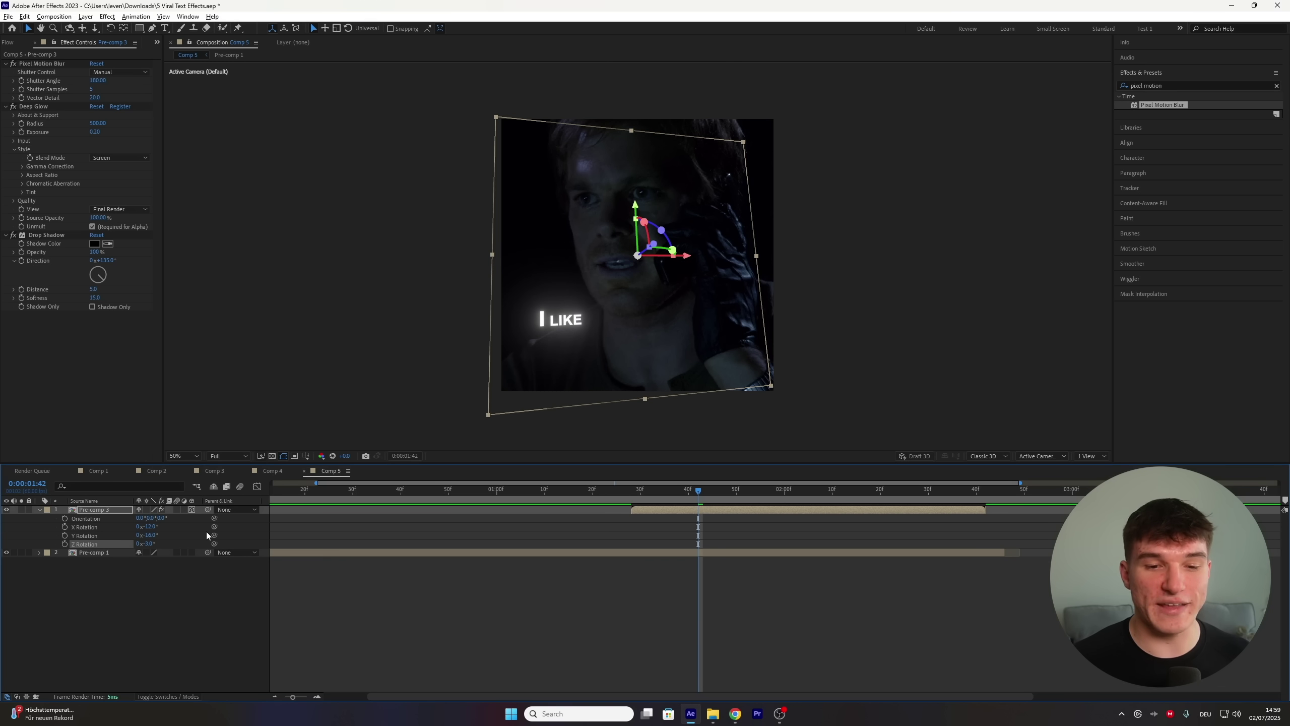
left_click(868, 485)
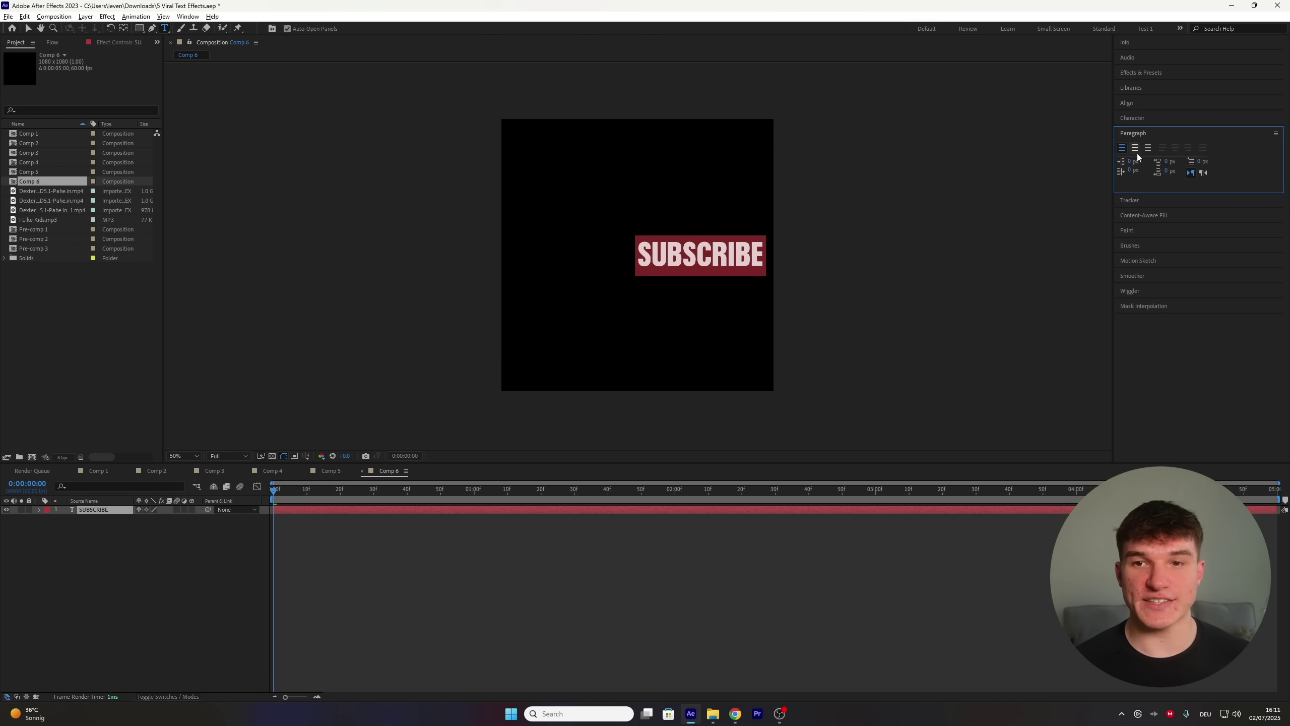
Step: Centre-align the SUBSCRIBE text in Comp 6
left_click(1136, 148)
left_click(551, 479)
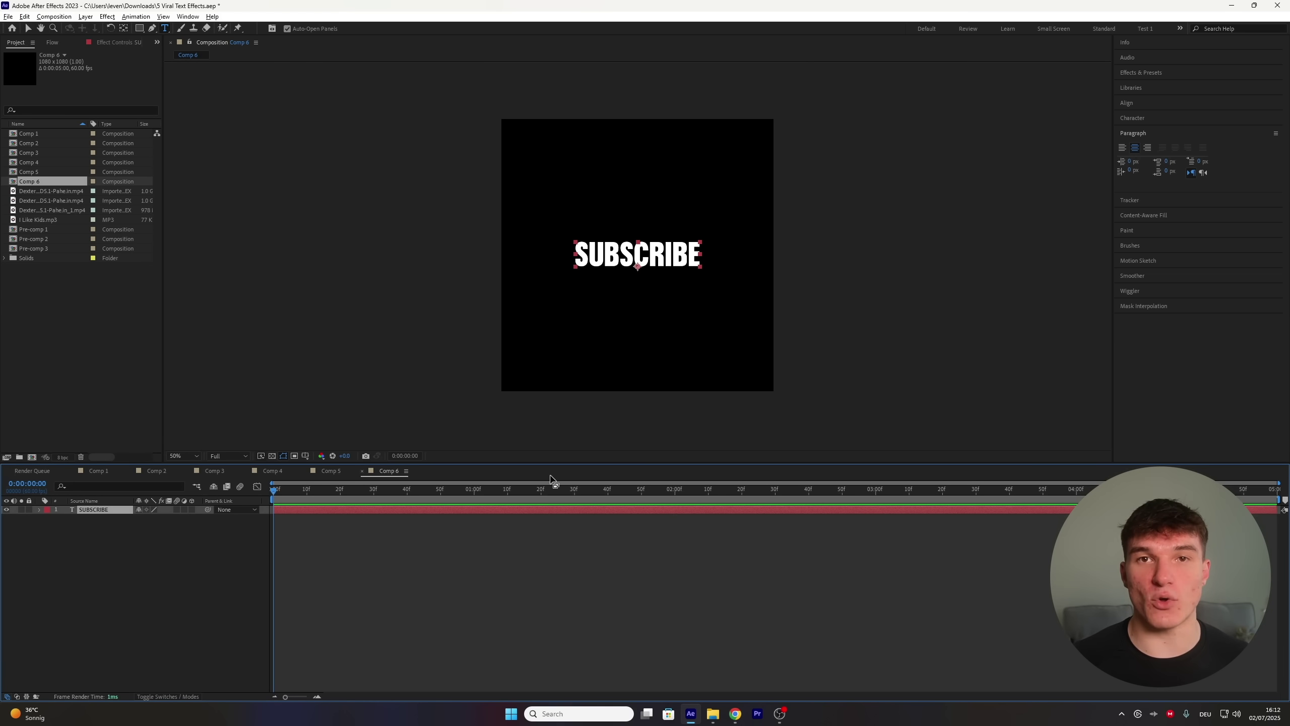
Step: Duplicate the SUBSCRIBE text layer and hide the original
left_click(454, 515)
left_click(451, 513)
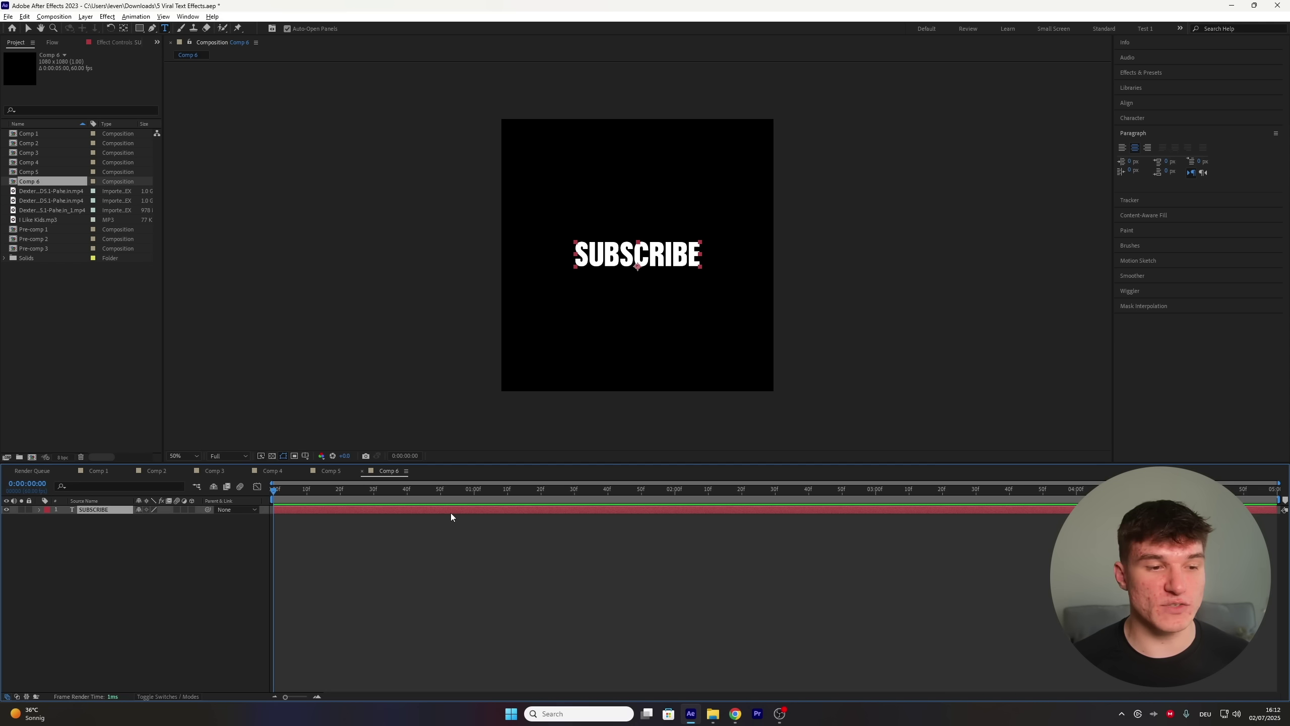
key("ctrl+d")
left_click(7, 518)
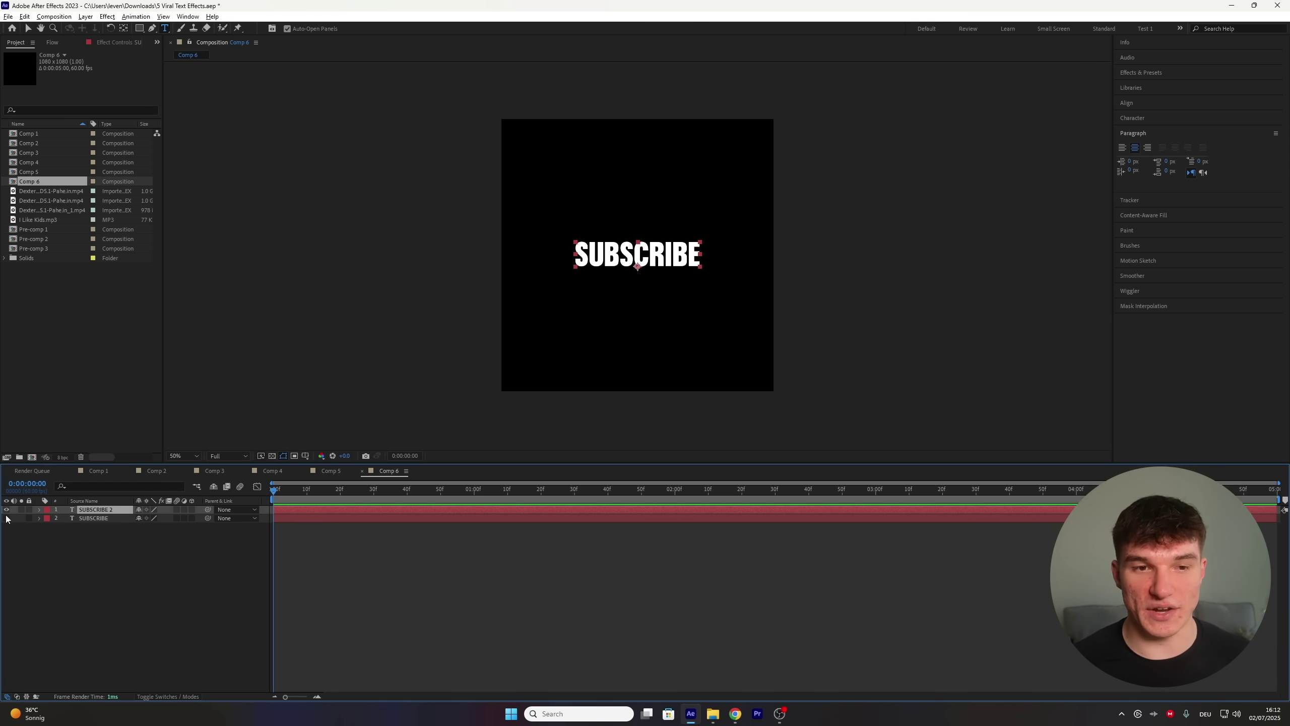